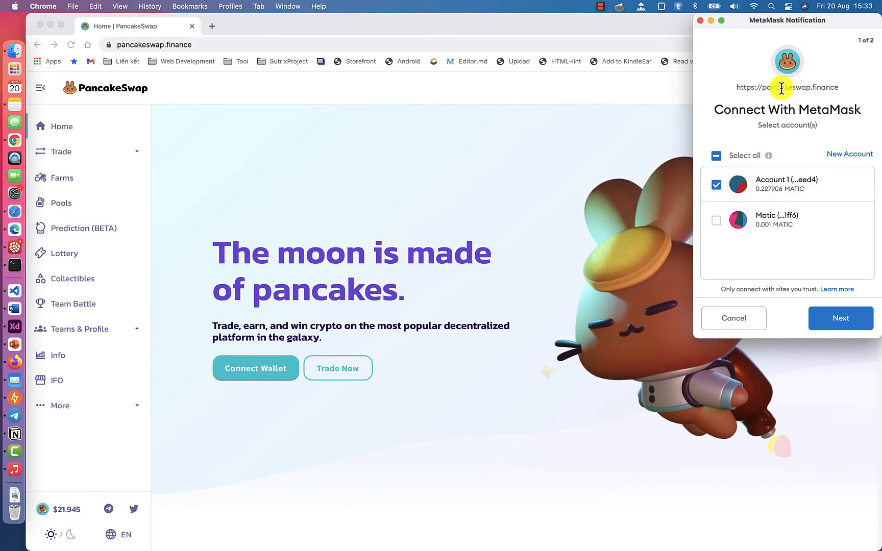
# Cancel PancakeSwap's wallet connection request and open MetaMask's form for adding a custom RPC network
pyautogui.click(734, 319)
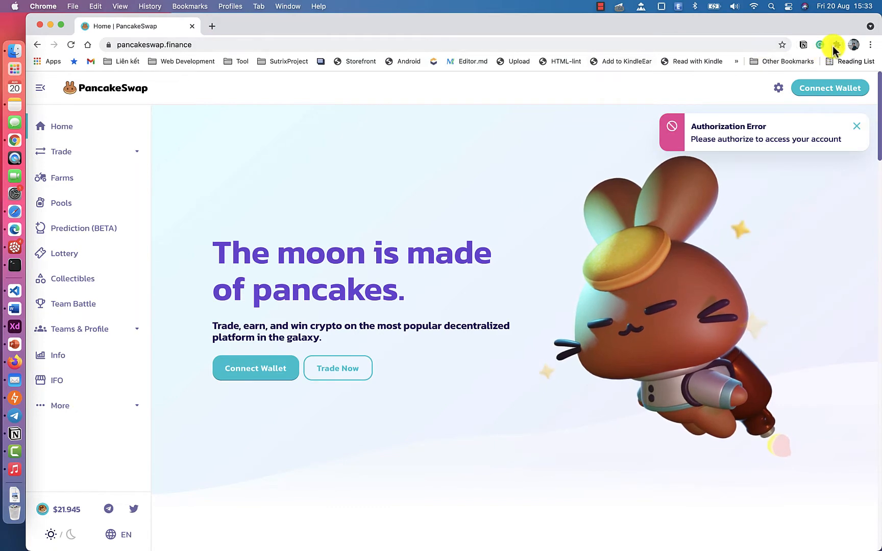
pyautogui.click(836, 44)
pyautogui.click(739, 141)
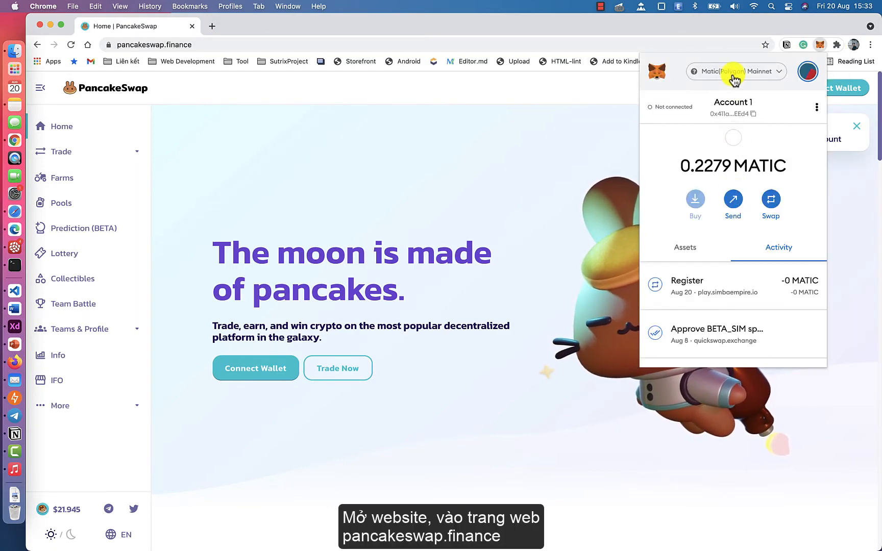
pyautogui.click(761, 73)
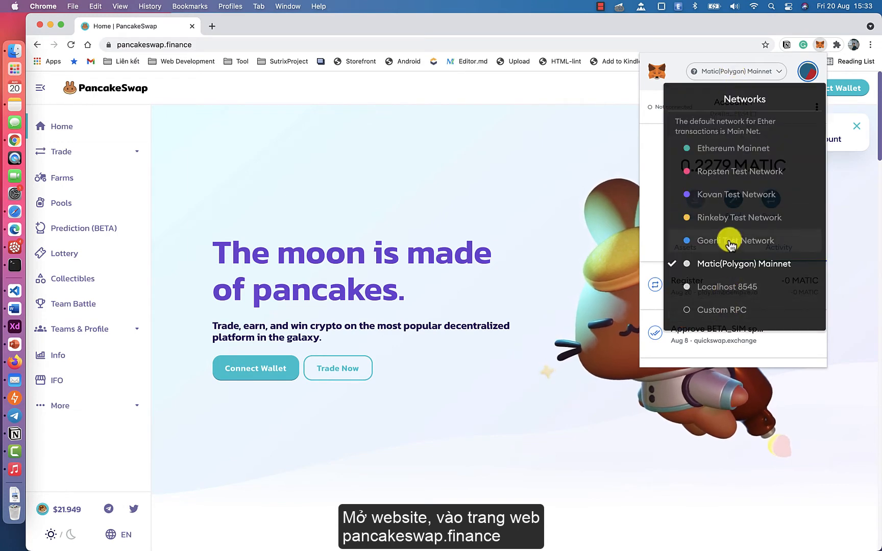
pyautogui.click(727, 313)
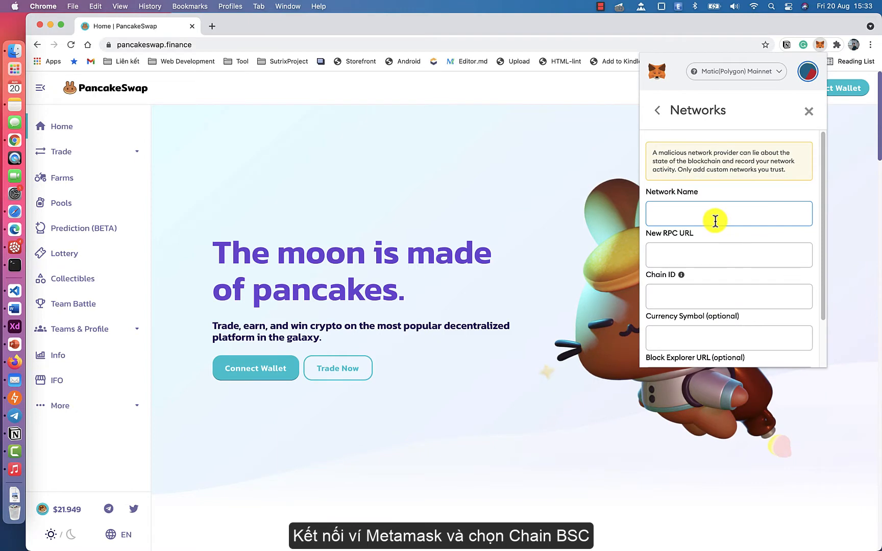
# Search the web in a new tab for "add BSC network to metamask" and open the Medium setup guide
pyautogui.click(212, 26)
pyautogui.write('add B')
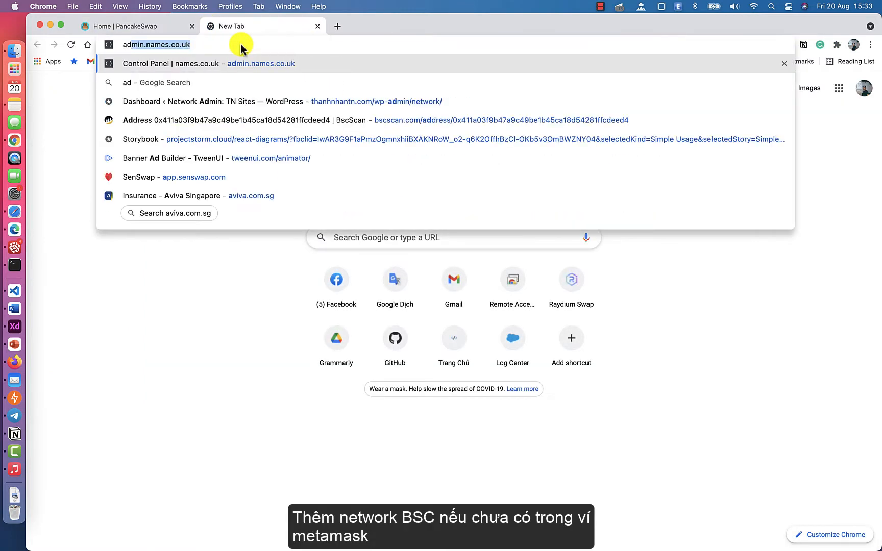
pyautogui.write('SC network to metamask')
pyautogui.press('Return')
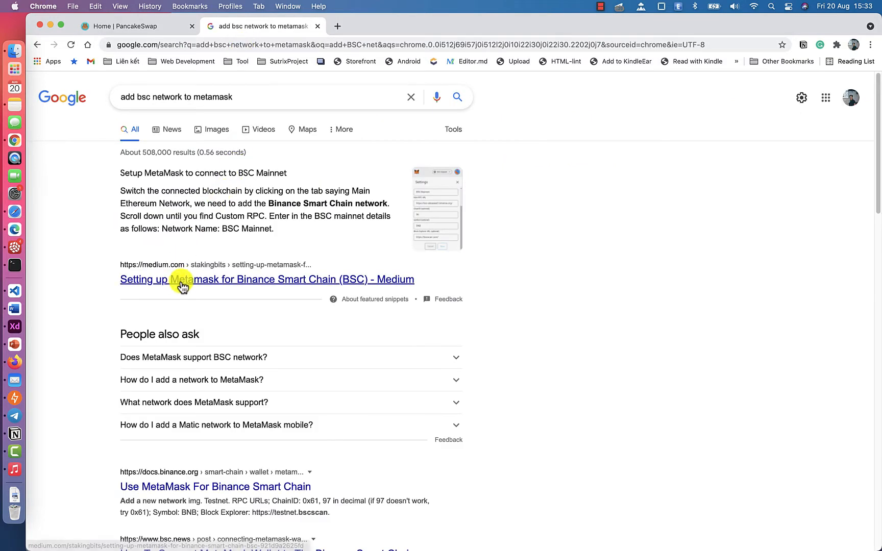
pyautogui.click(181, 282)
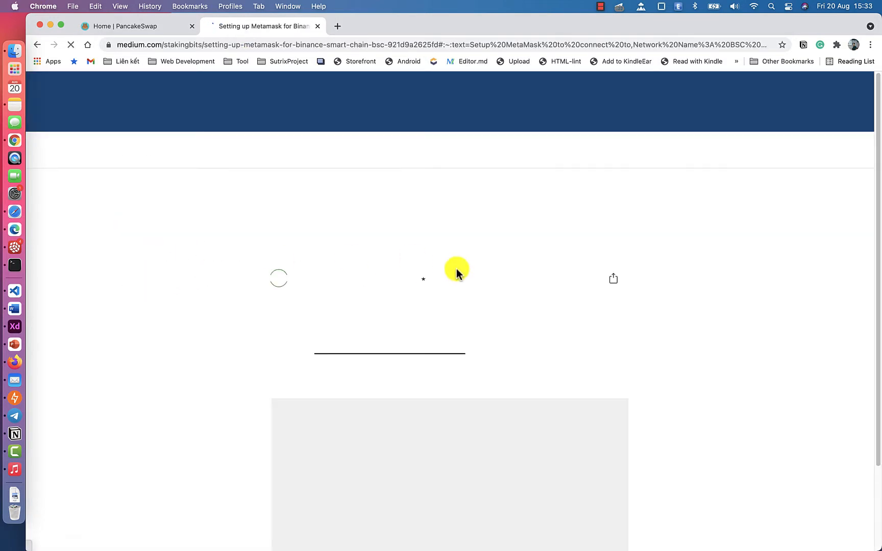
pyautogui.scroll(-2, 456, 272)
pyautogui.scroll(-10, 436, 309)
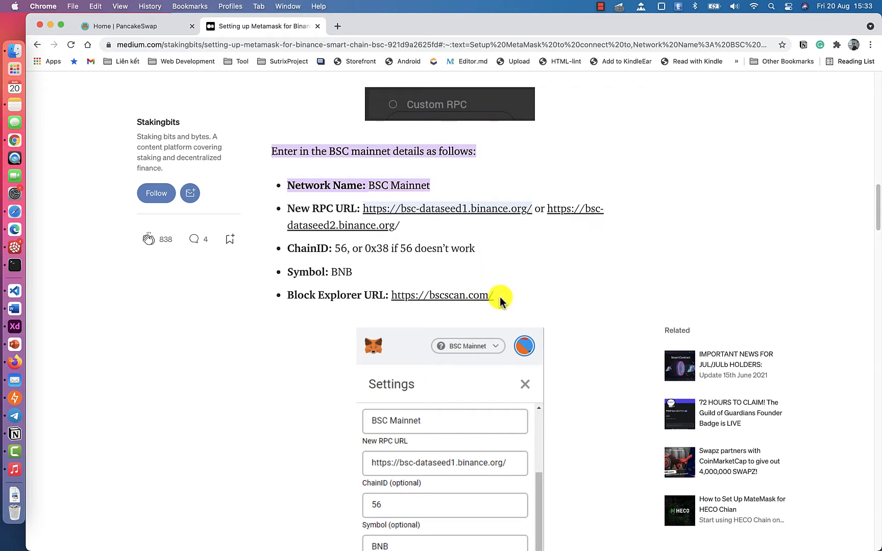
pyautogui.moveTo(500, 295); pyautogui.dragTo(395, 300)
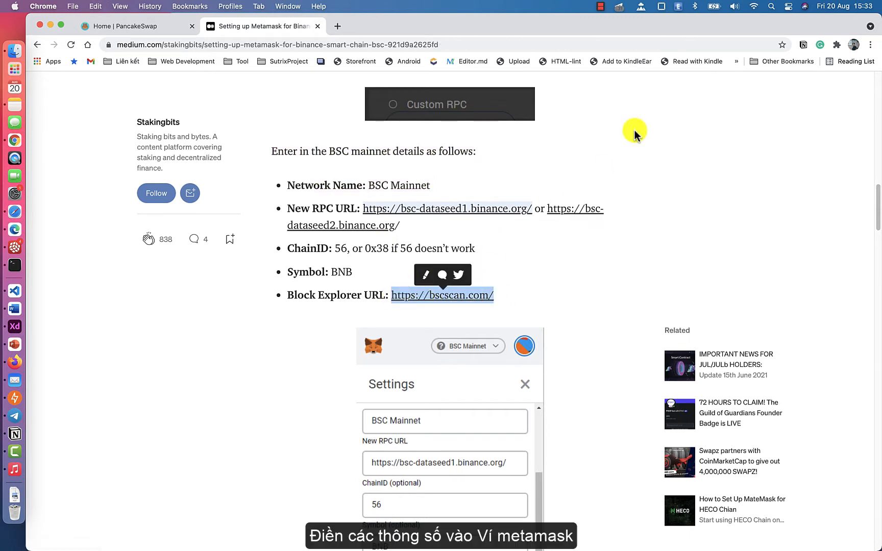
pyautogui.click(837, 44)
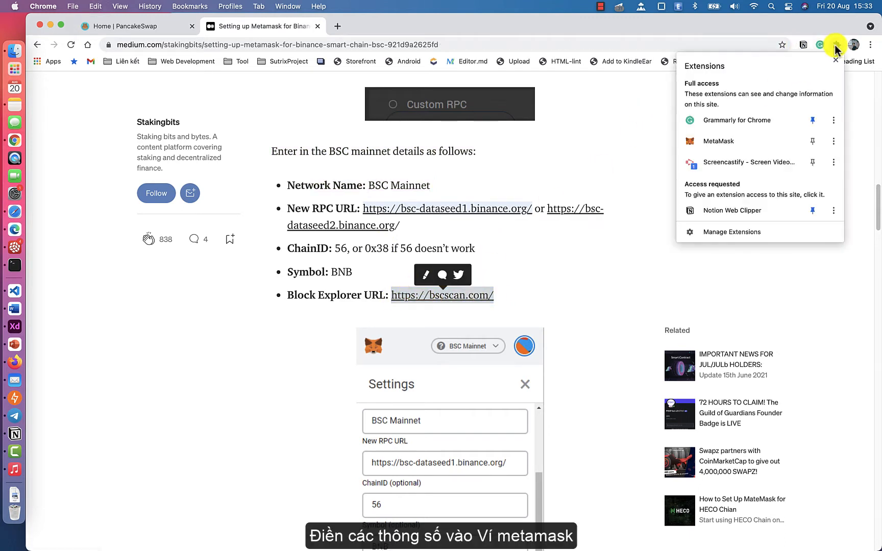
pyautogui.click(728, 141)
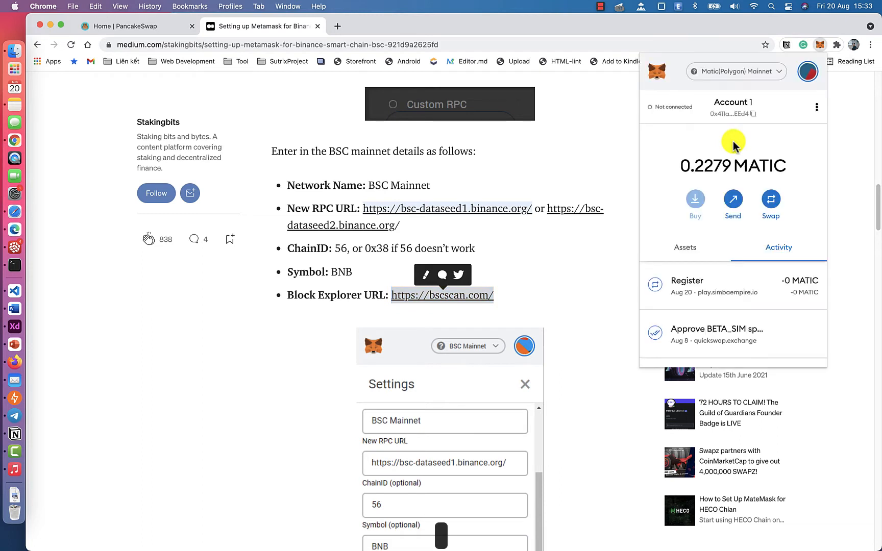
pyautogui.click(743, 73)
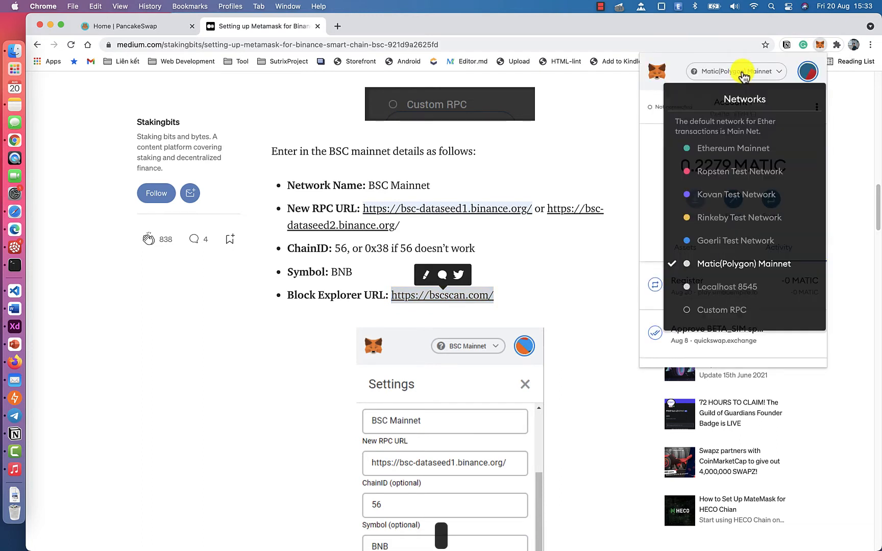
pyautogui.click(721, 310)
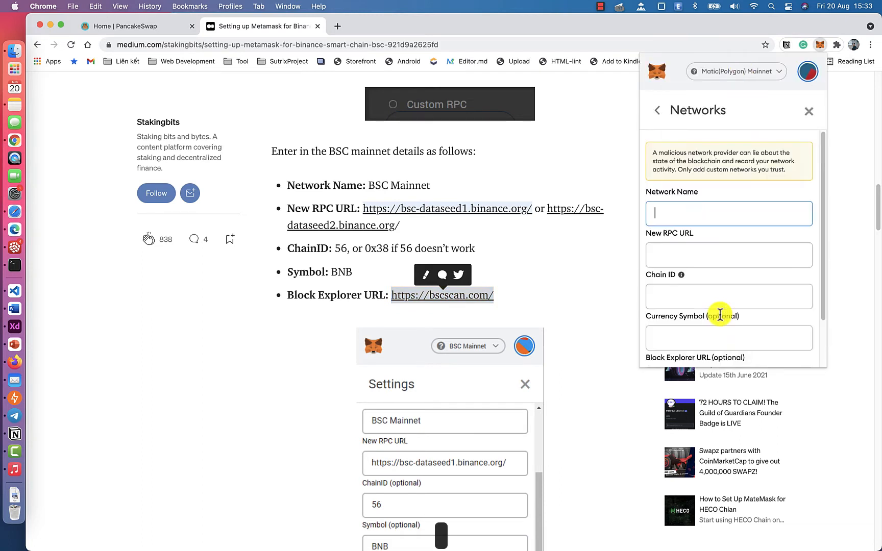
pyautogui.scroll(-2, 687, 327)
pyautogui.click(684, 321)
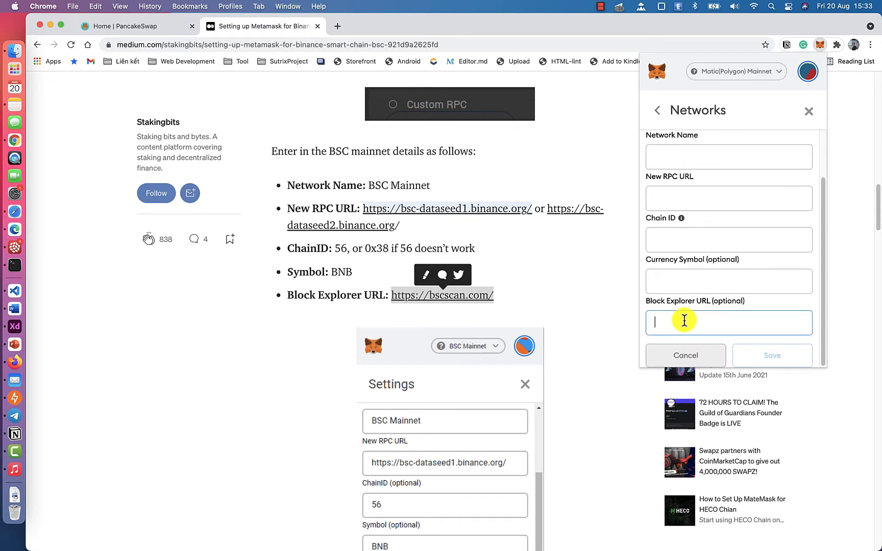
pyautogui.rightClick(432, 208)
pyautogui.click(453, 286)
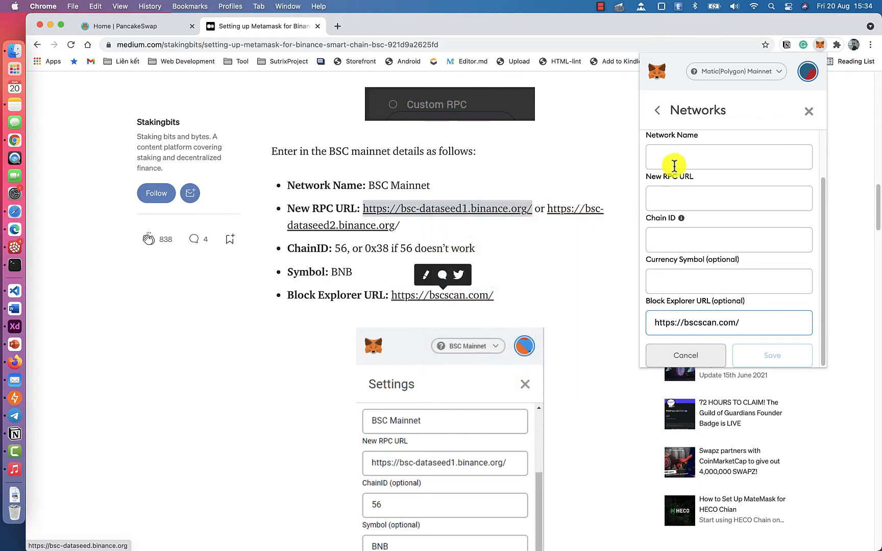
pyautogui.click(674, 164)
pyautogui.click(675, 198)
pyautogui.press('super+v')
# Name the network BSC, set its chain ID to 56 and currency symbol to BNB, and save it
pyautogui.click(674, 154)
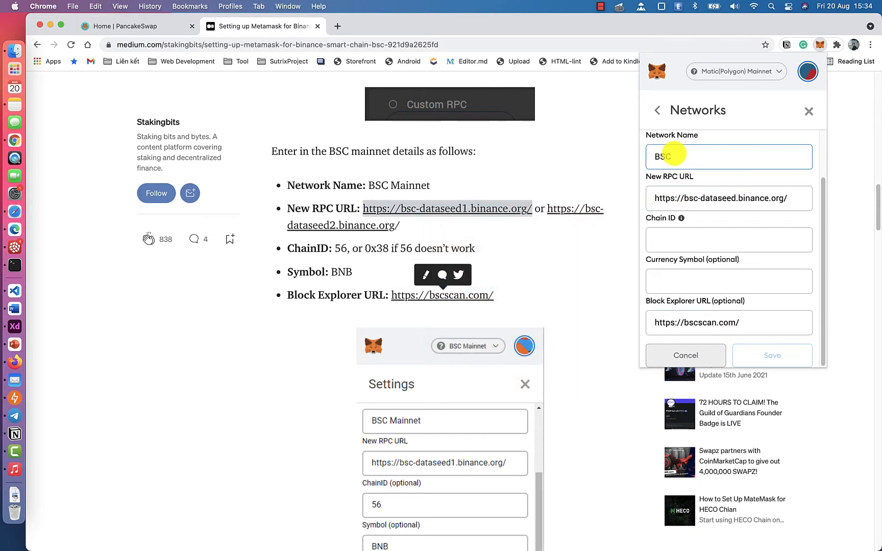
pyautogui.click(684, 236)
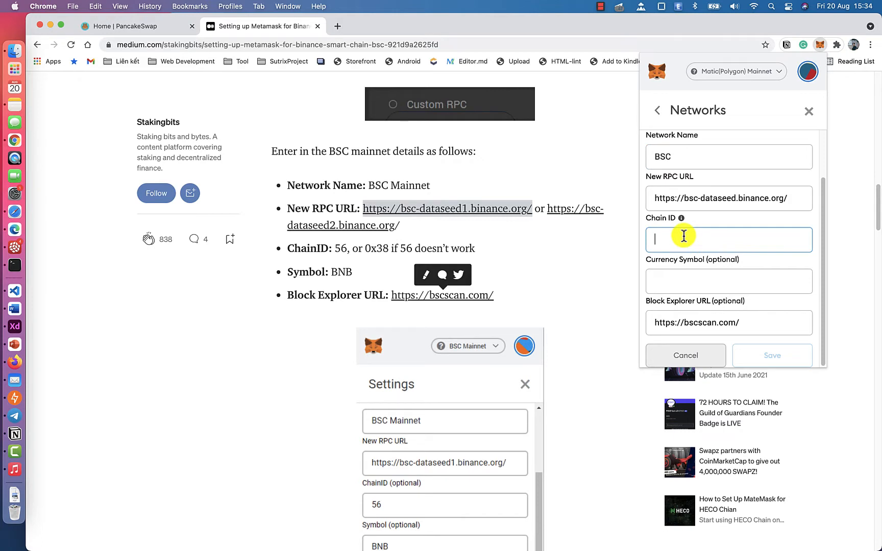
pyautogui.write('56')
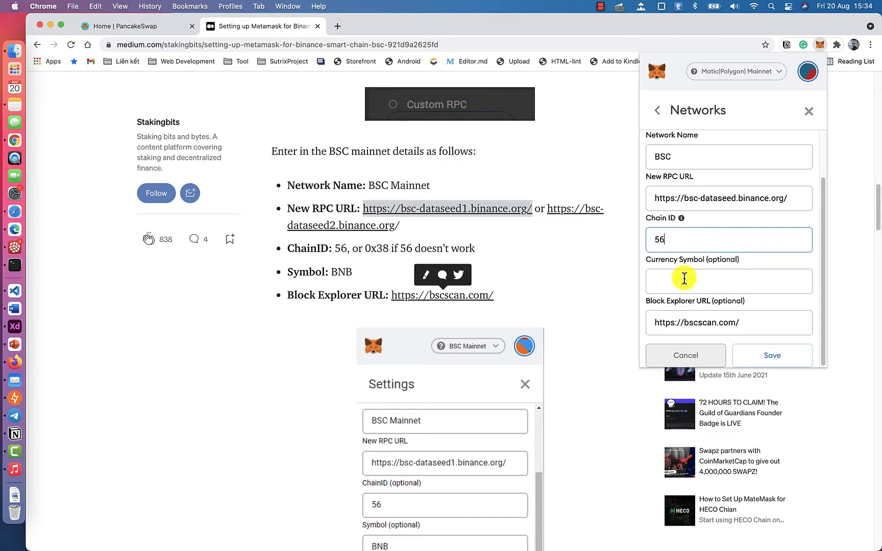
pyautogui.click(757, 270)
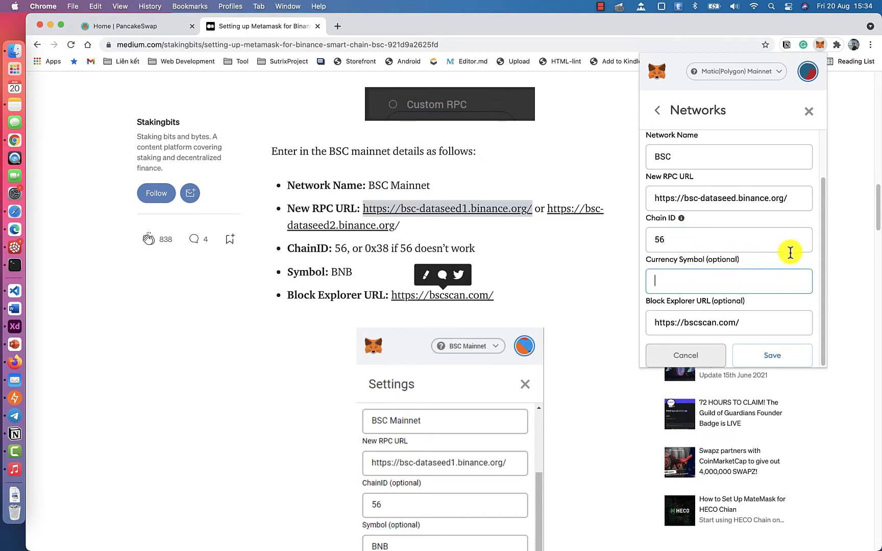
pyautogui.click(790, 252)
pyautogui.click(793, 258)
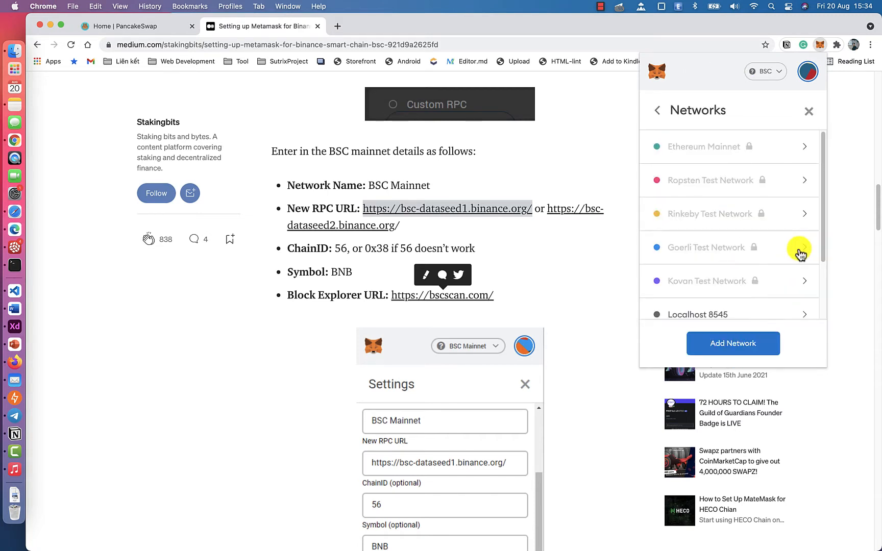
# Review the saved BSC network's RPC URL, chain ID, currency symbol and block explorer in MetaMask's network settings
pyautogui.scroll(-3, 801, 253)
pyautogui.scroll(-5, 789, 181)
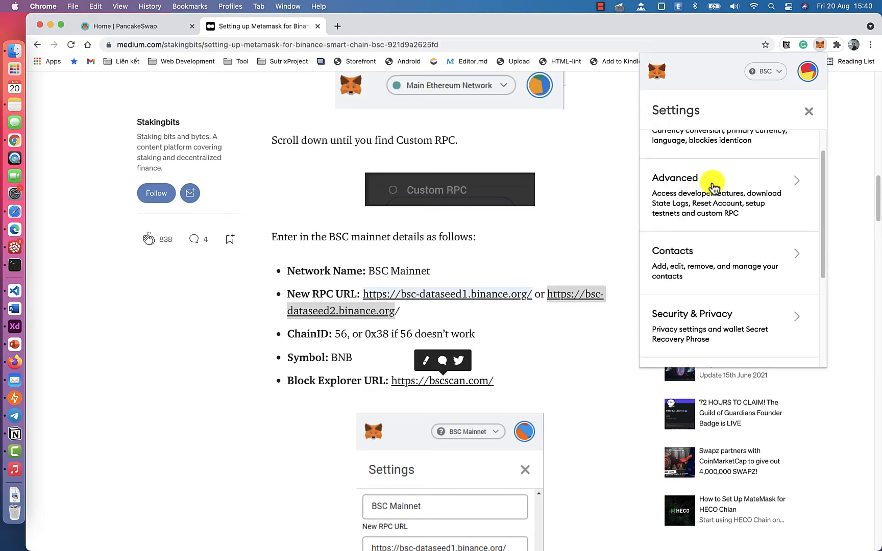
pyautogui.click(723, 275)
pyautogui.scroll(-3, 744, 227)
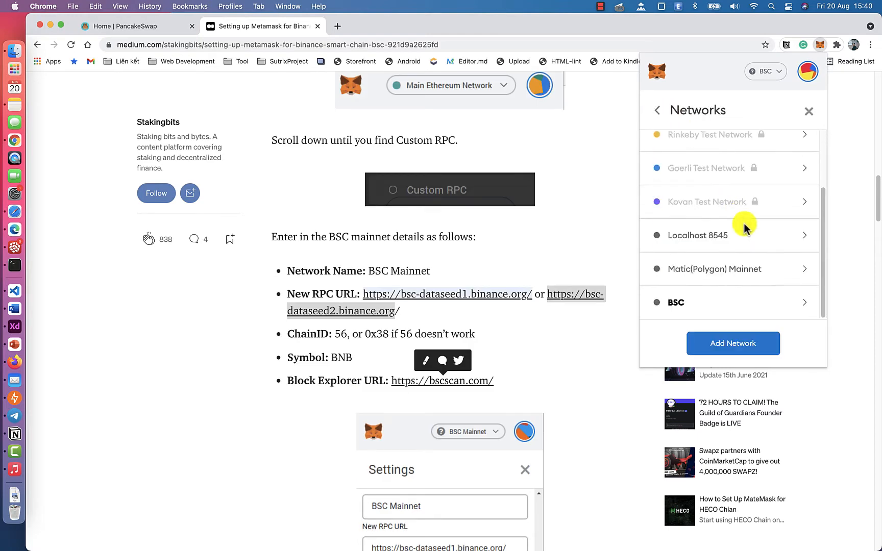
pyautogui.click(736, 305)
pyautogui.moveTo(679, 338); pyautogui.dragTo(641, 340)
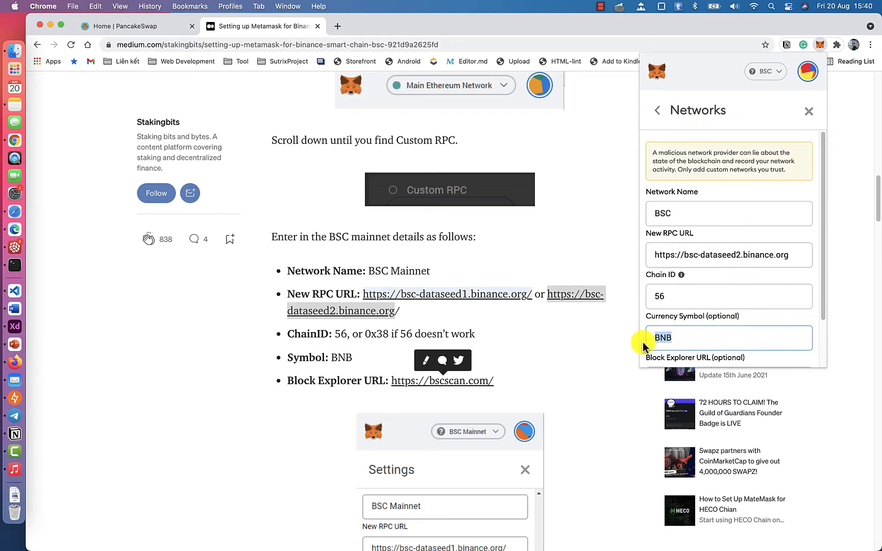
pyautogui.click(682, 338)
pyautogui.click(684, 306)
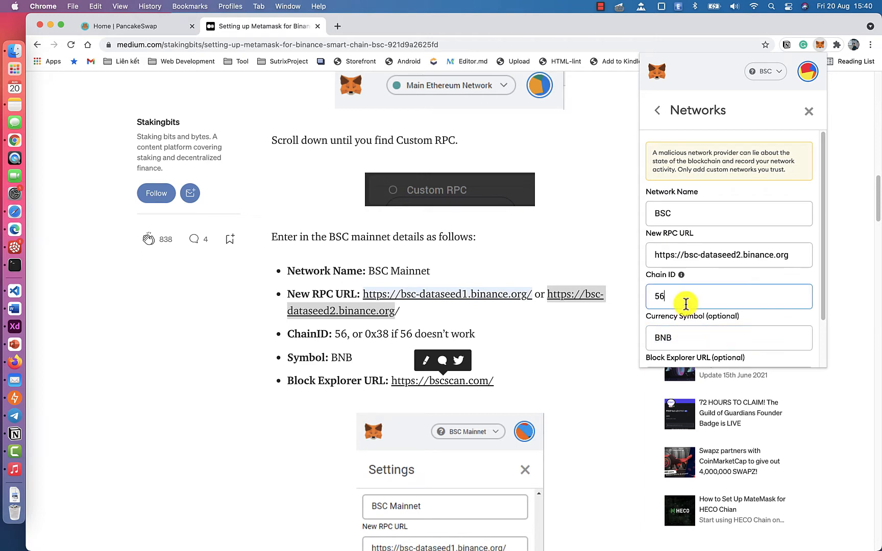
pyautogui.scroll(-2, 708, 230)
pyautogui.click(784, 358)
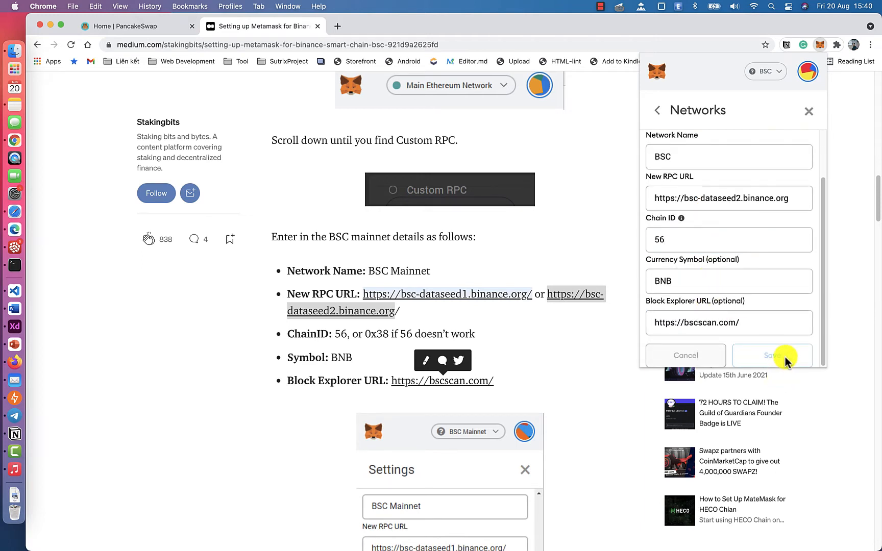
pyautogui.click(807, 111)
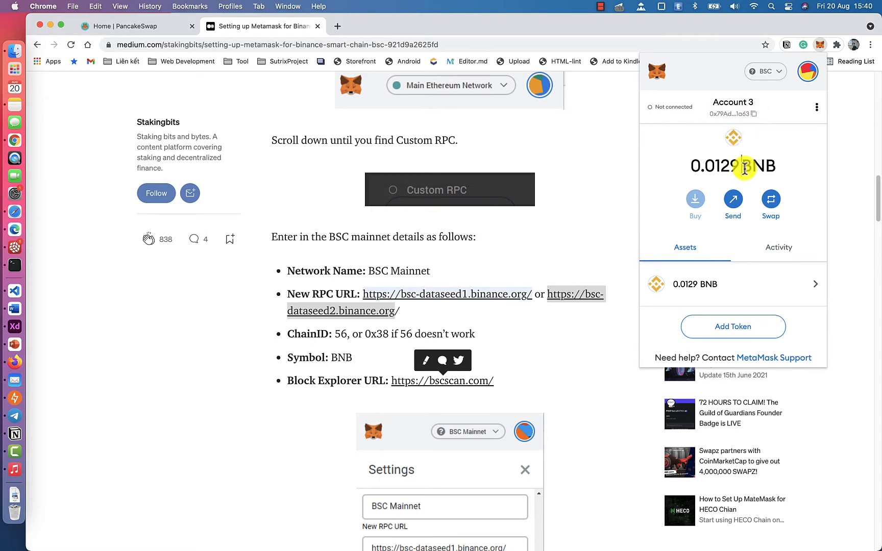
# Close the setup guide and connect PancakeSwap to the MetaMask wallet using Account 3
pyautogui.press('Escape')
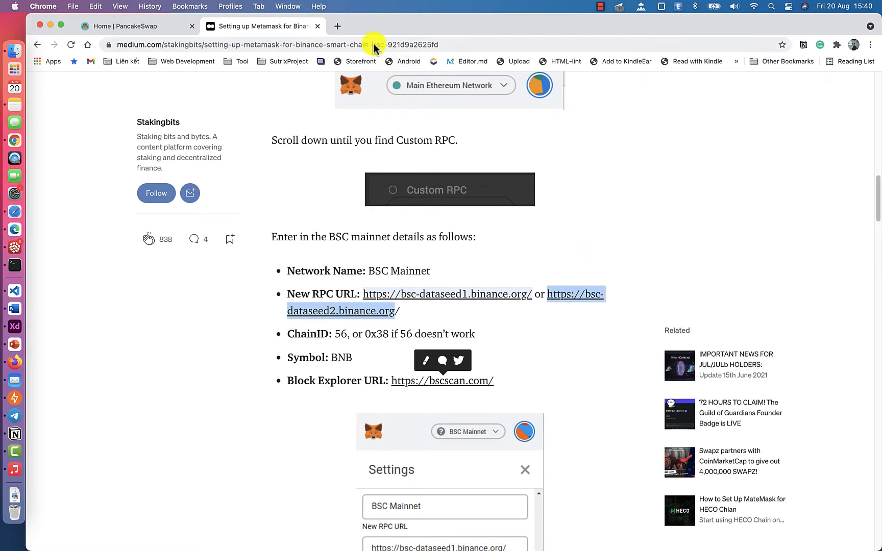
pyautogui.click(316, 26)
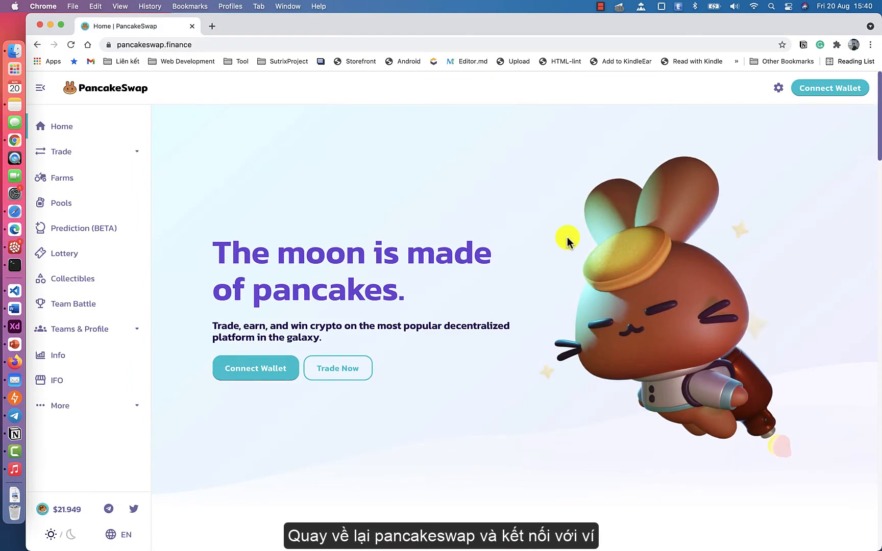
pyautogui.click(806, 87)
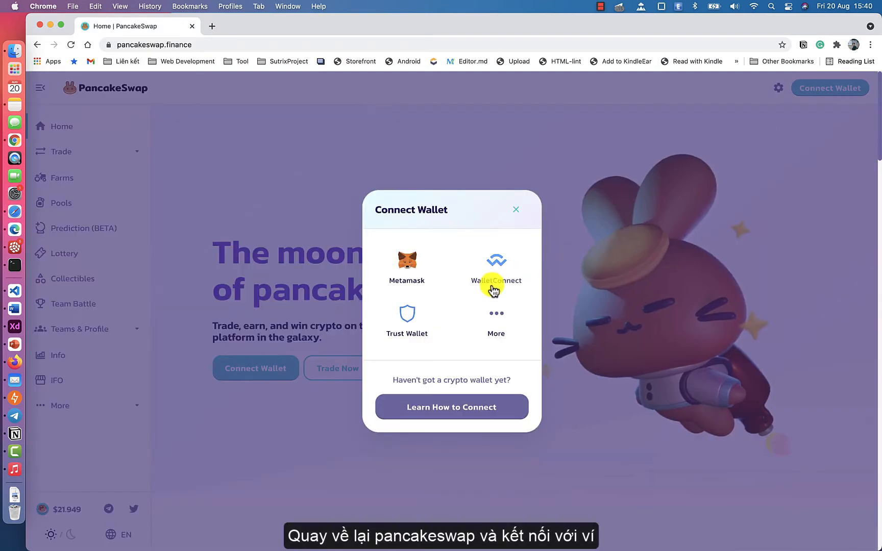
pyautogui.click(397, 266)
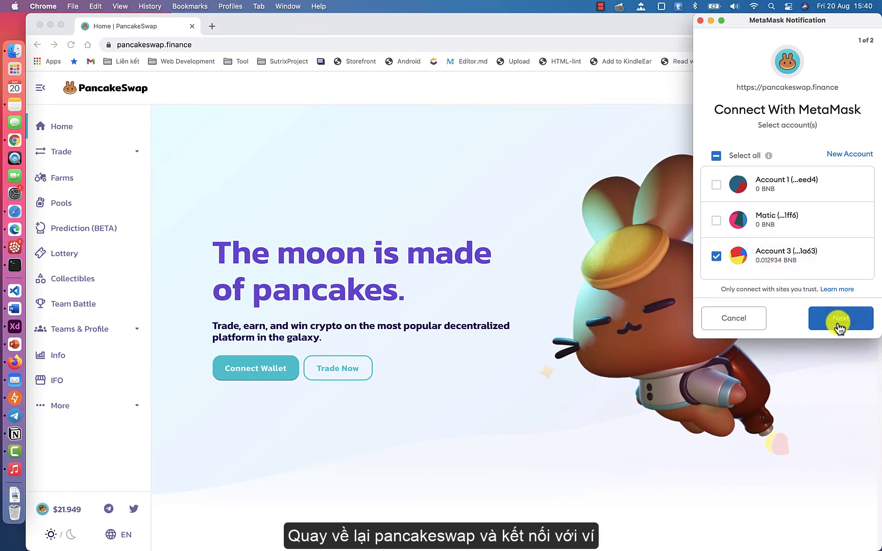
pyautogui.click(840, 319)
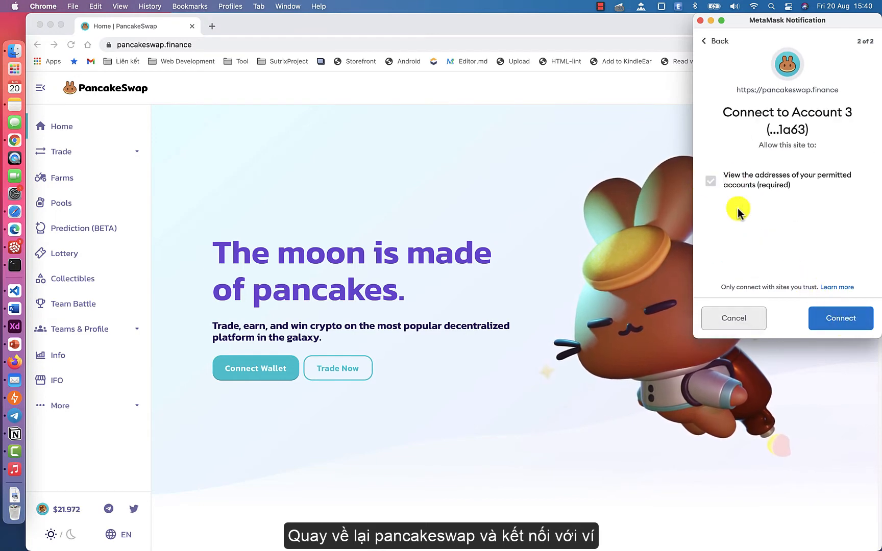
pyautogui.click(833, 322)
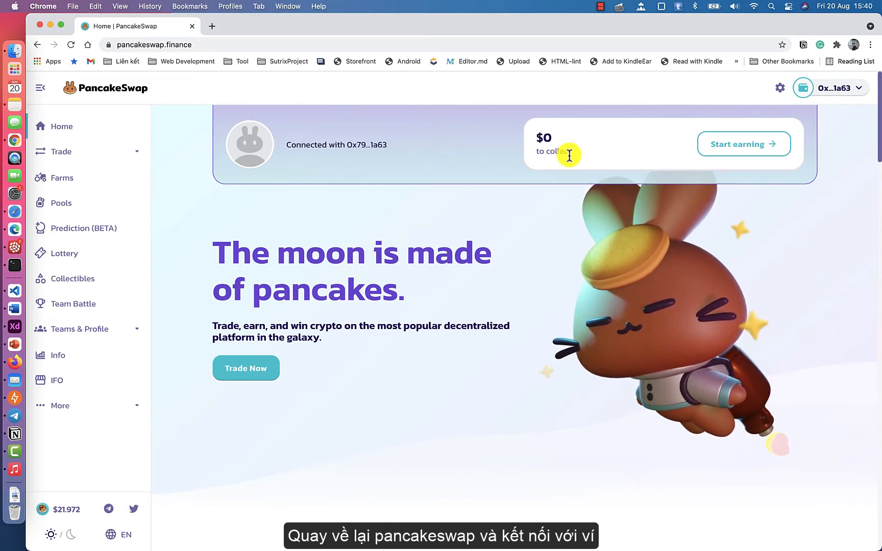
# Open the token exchange, search for "Ches" as the currency to receive, and import the CHESS token after acknowledging the risk
pyautogui.scroll(-2, 405, 238)
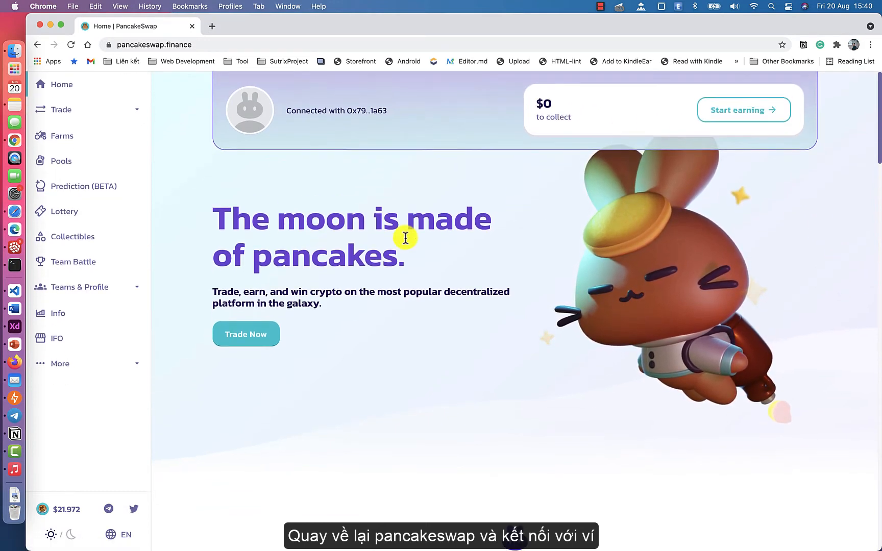
pyautogui.click(252, 337)
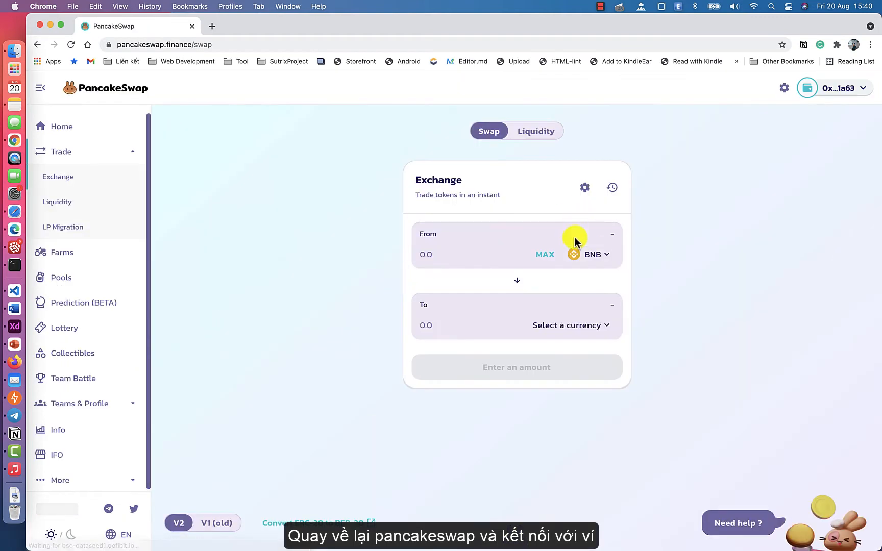
pyautogui.click(588, 337)
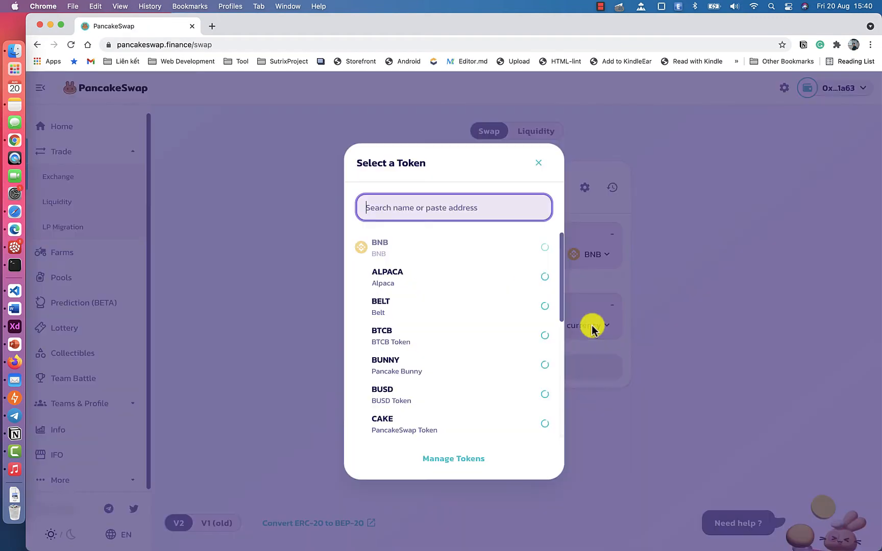
pyautogui.scroll(-10, 453, 320)
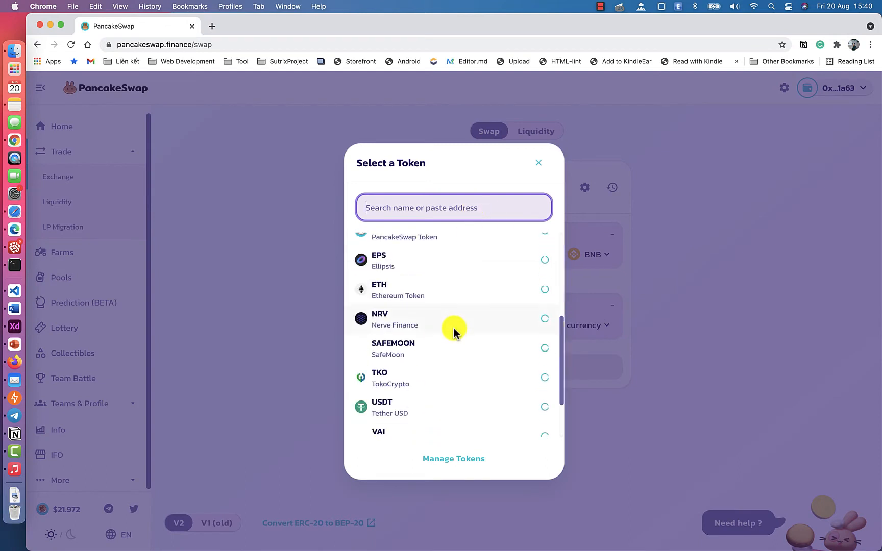
pyautogui.scroll(10, 451, 286)
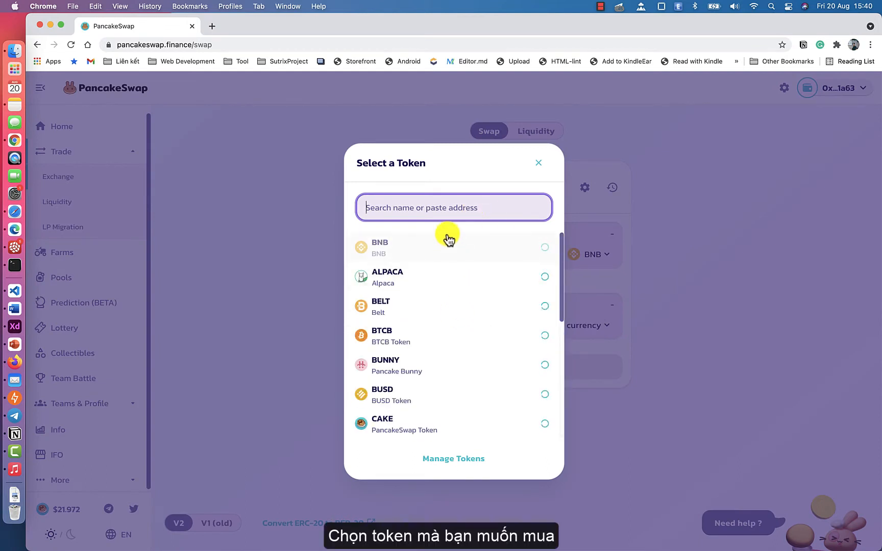
pyautogui.write('Chesse')
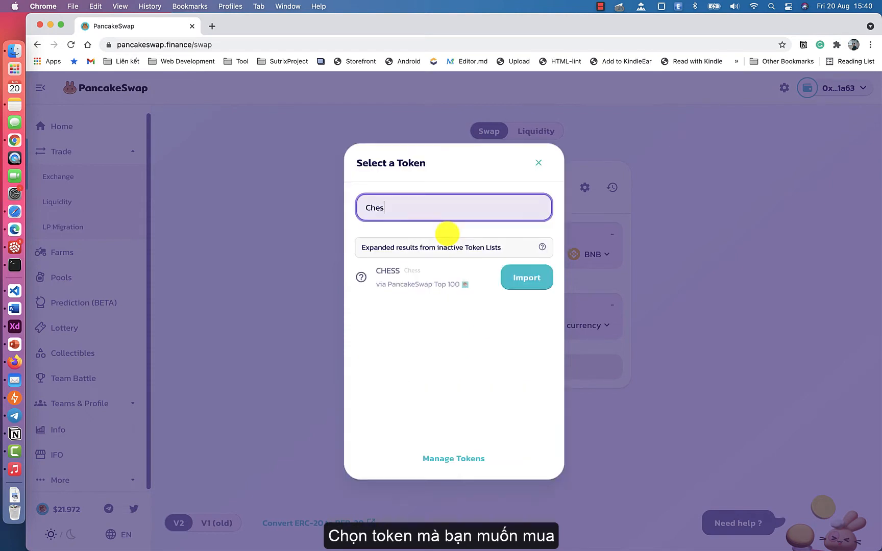
pyautogui.click(517, 282)
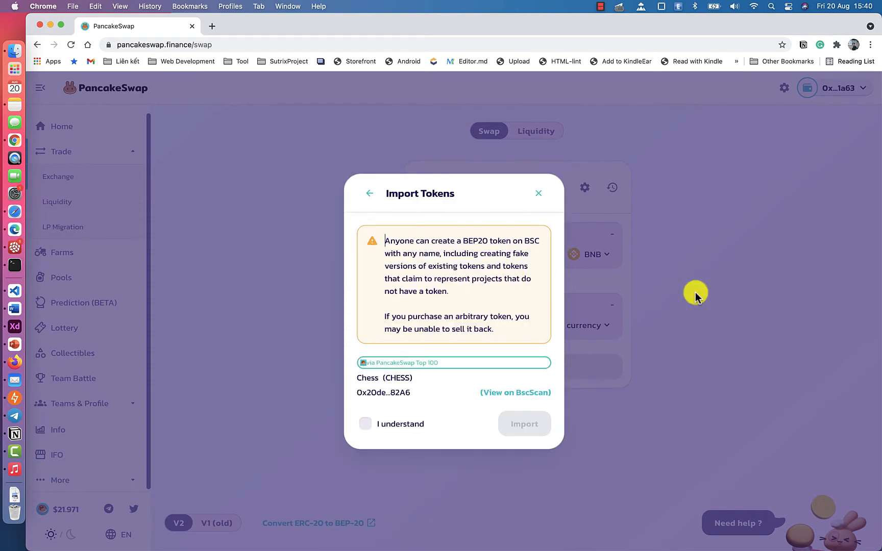
pyautogui.click(367, 424)
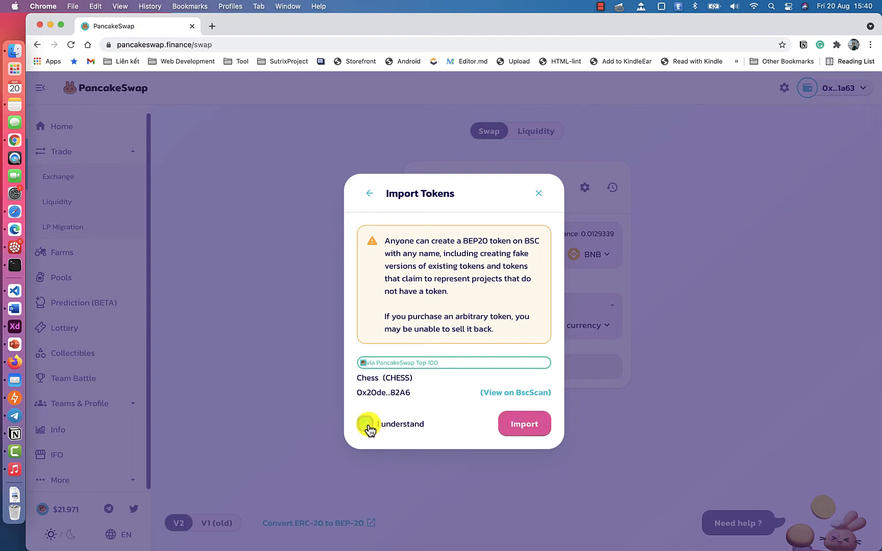
pyautogui.click(517, 432)
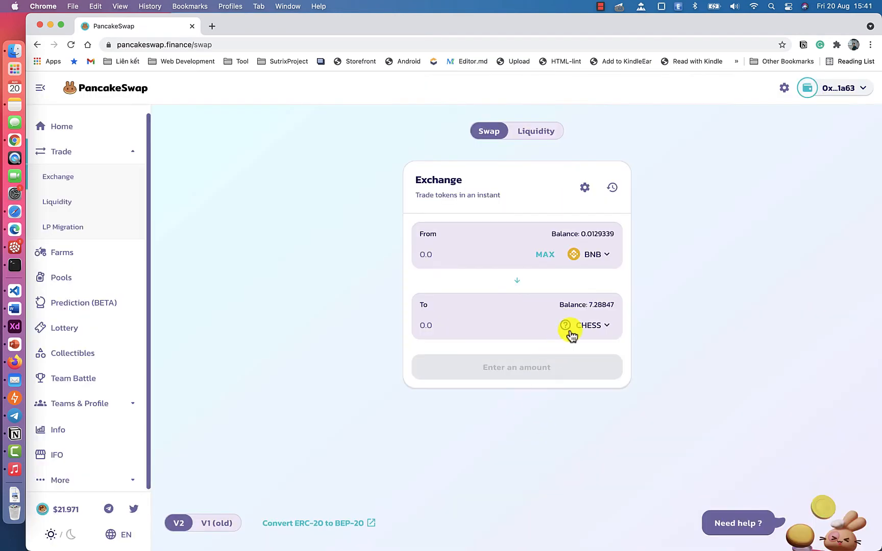
# Fill in the maximum BNB amount to swap and shorten it to 0.002
pyautogui.click(547, 258)
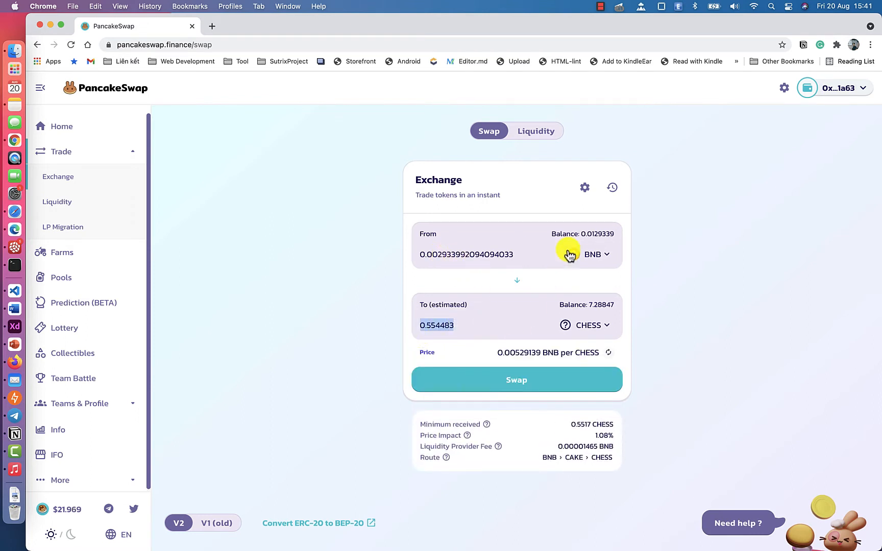
pyautogui.moveTo(441, 256); pyautogui.dragTo(469, 256)
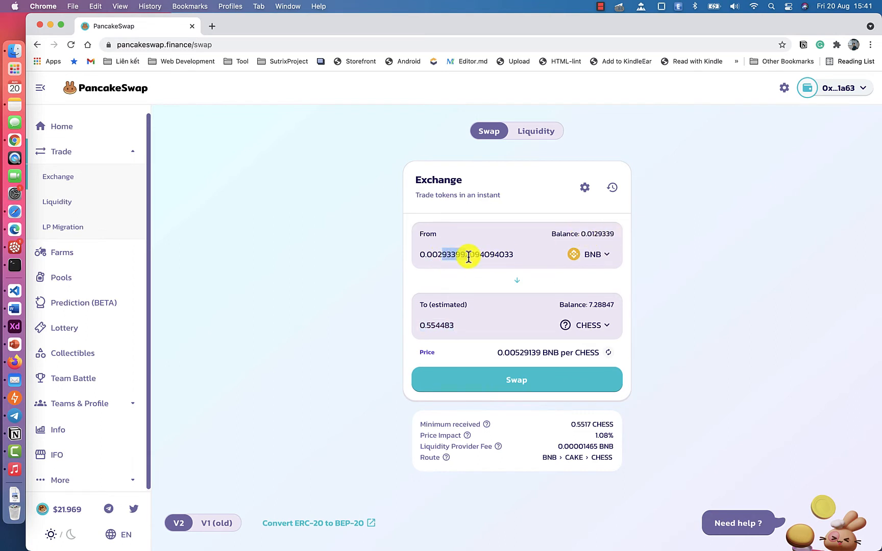
pyautogui.press('BackSpace')
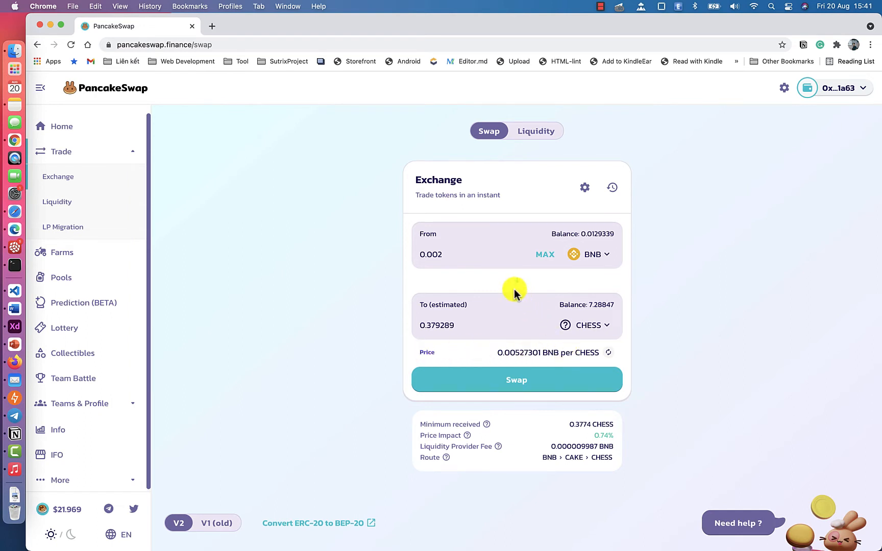
# Try the reverse swap with the maximum CHESS amount, and switch back to paying 0.002 BNB for CHESS
pyautogui.click(516, 282)
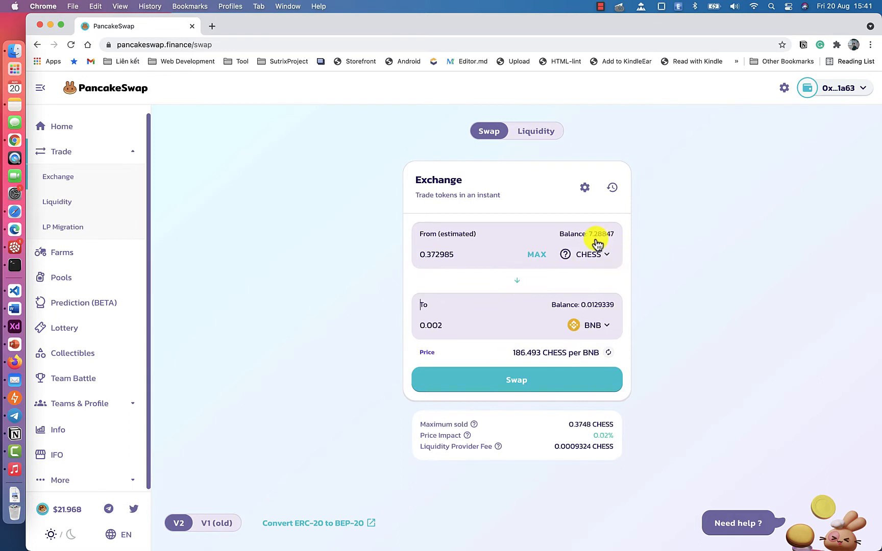
pyautogui.click(537, 254)
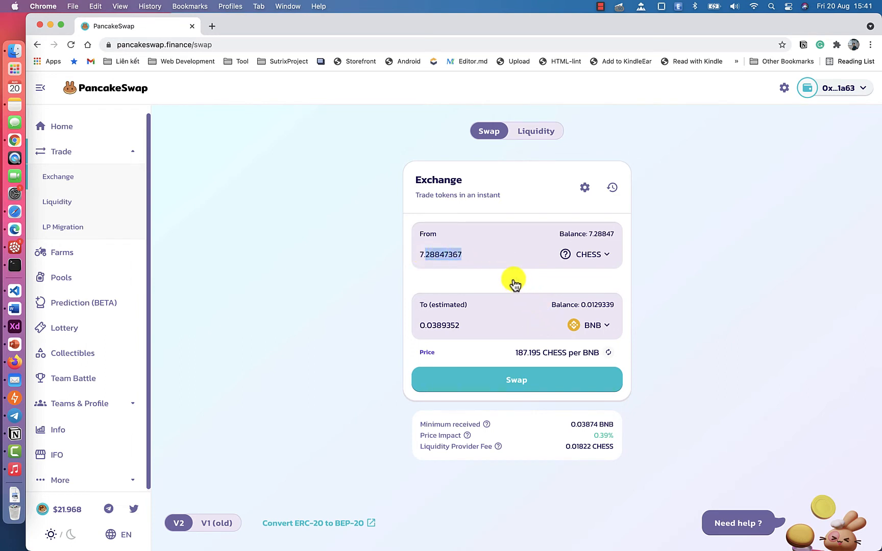
pyautogui.click(516, 281)
pyautogui.click(557, 258)
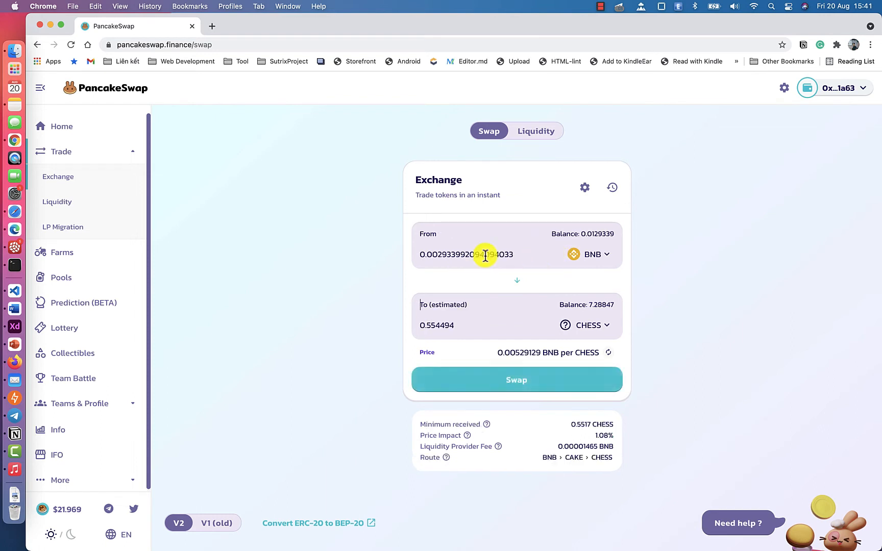
pyautogui.press('BackSpace')
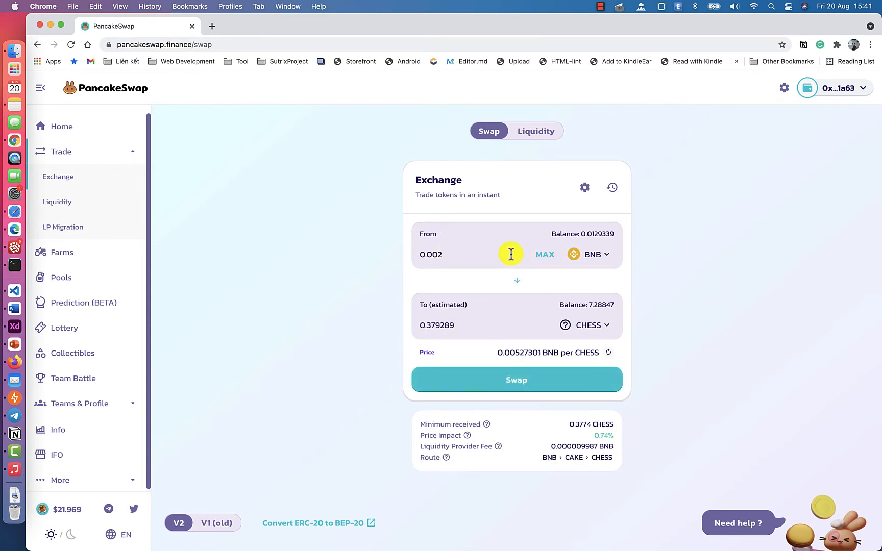
# Submit the swap of 0.002 BNB for CHESS and confirm the transaction in MetaMask
pyautogui.click(524, 386)
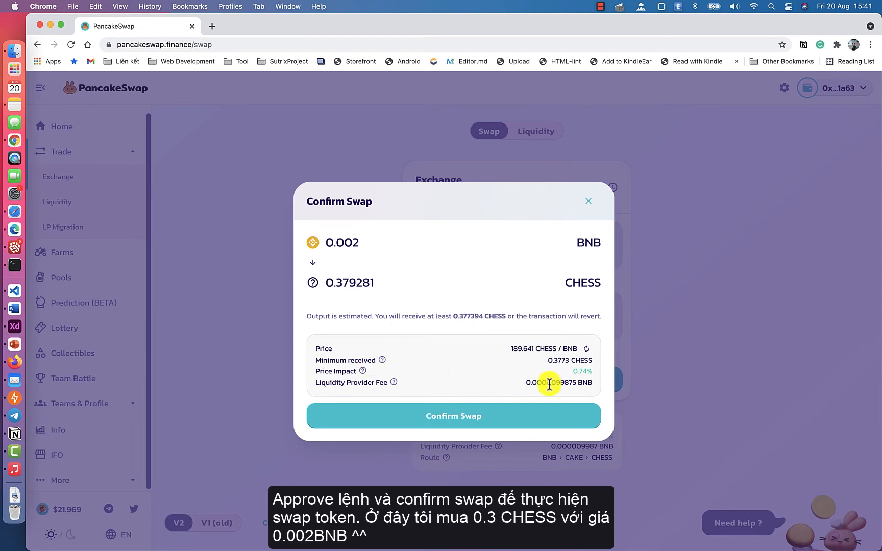
pyautogui.click(476, 416)
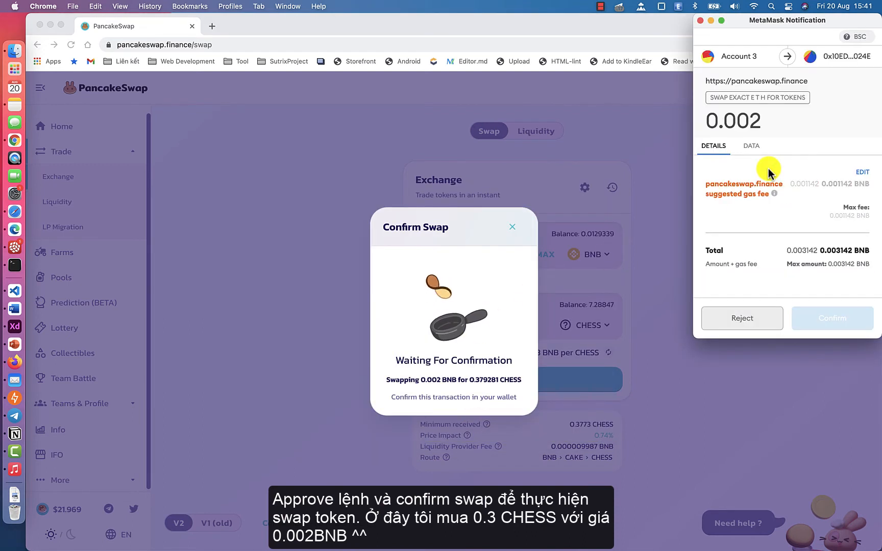
pyautogui.moveTo(737, 120); pyautogui.dragTo(719, 121)
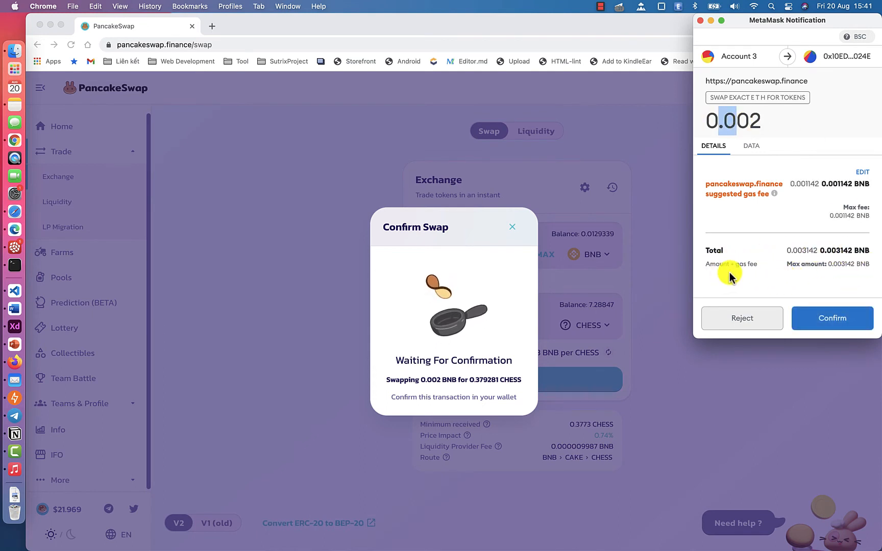
pyautogui.click(835, 319)
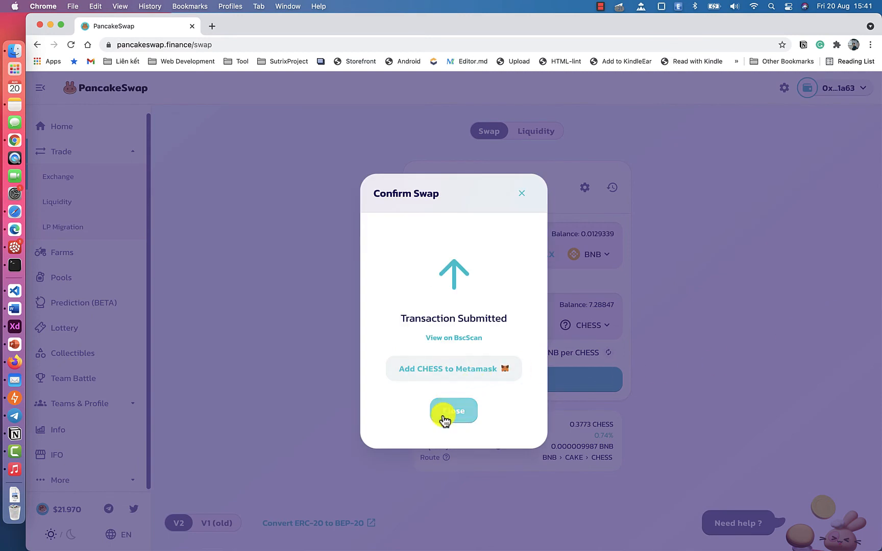
# Add the CHESS token to MetaMask and close the swap confirmation
pyautogui.click(452, 378)
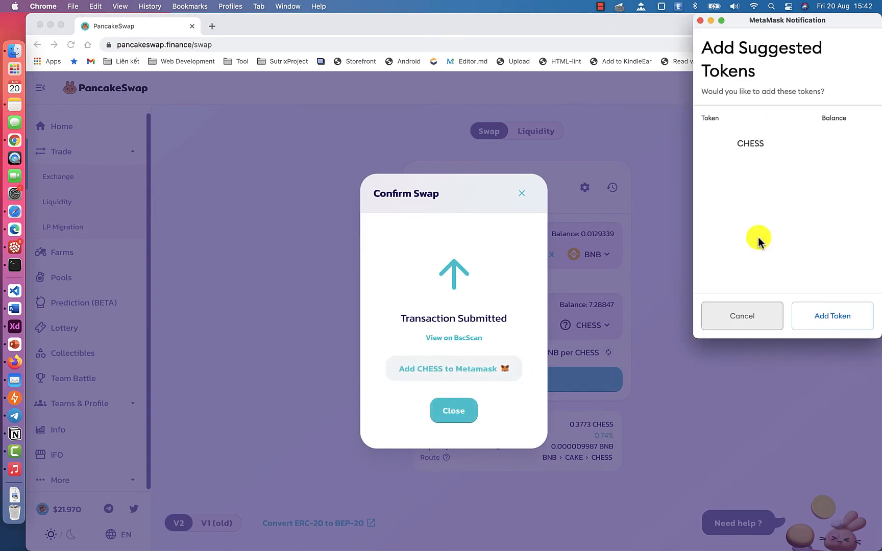
pyautogui.click(840, 312)
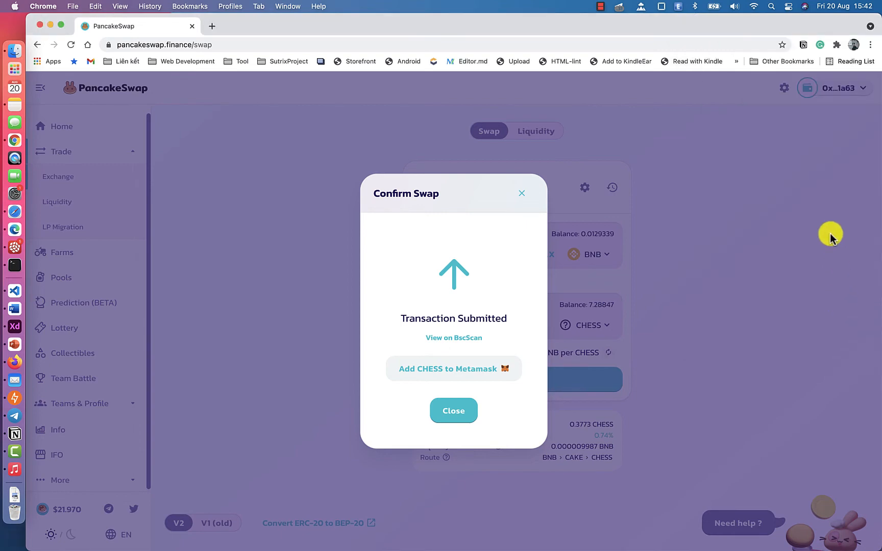
pyautogui.click(464, 413)
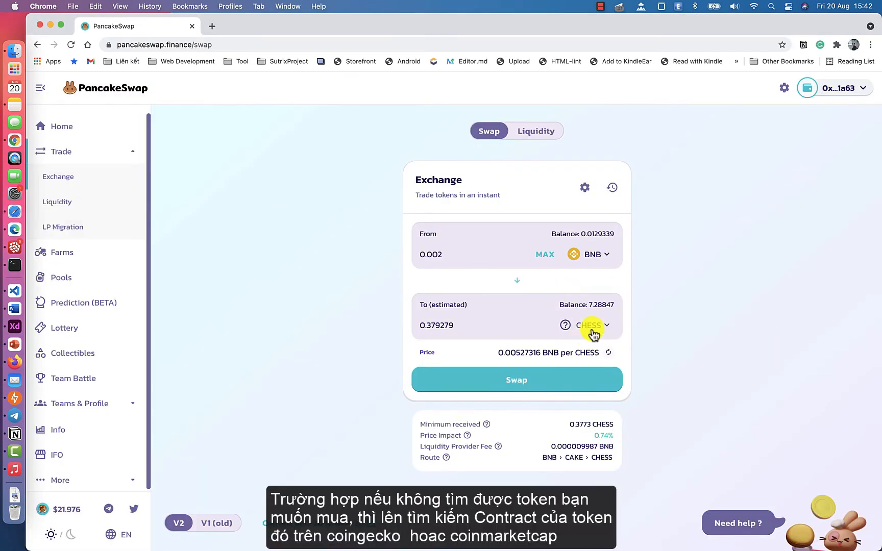
# Search Google for "chess token" in a new browser tab and open the CoinMarketCap page for ChessCoin
pyautogui.click(211, 26)
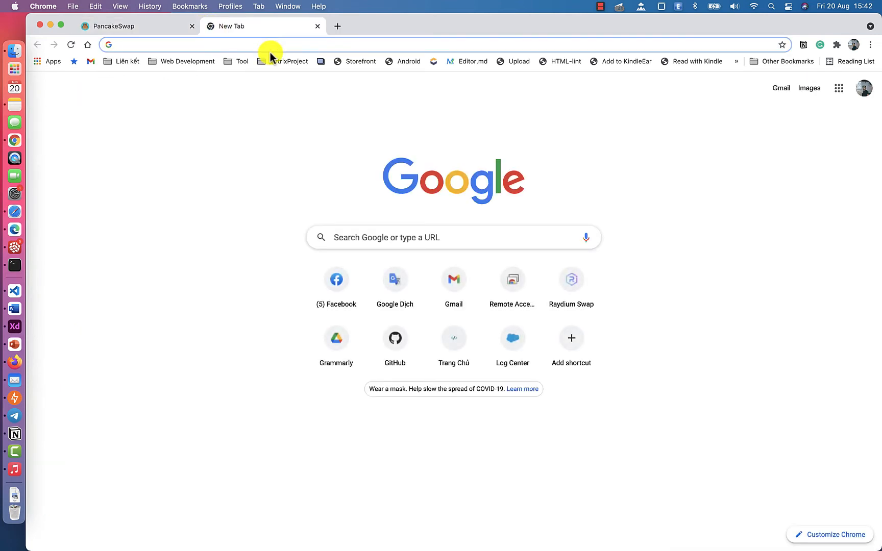
pyautogui.write('CHESS to')
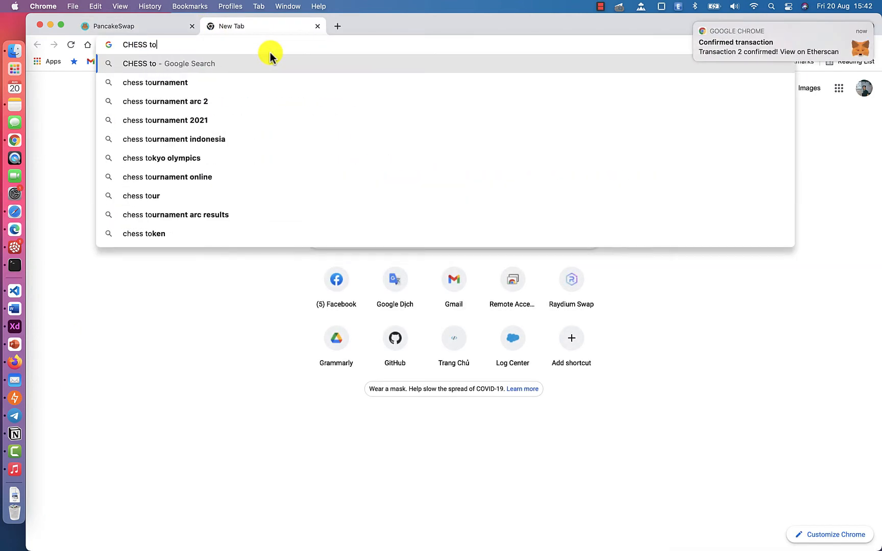
pyautogui.write('ken')
pyautogui.press('Return')
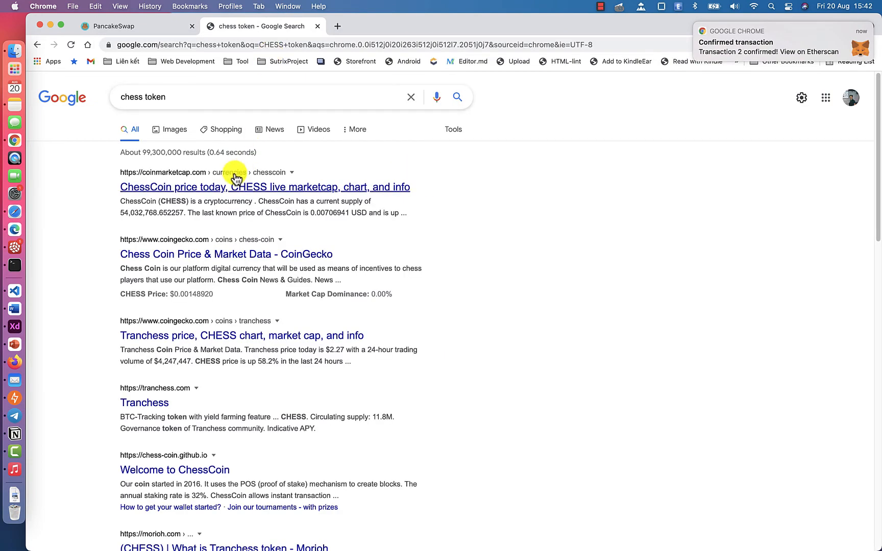
pyautogui.click(181, 193)
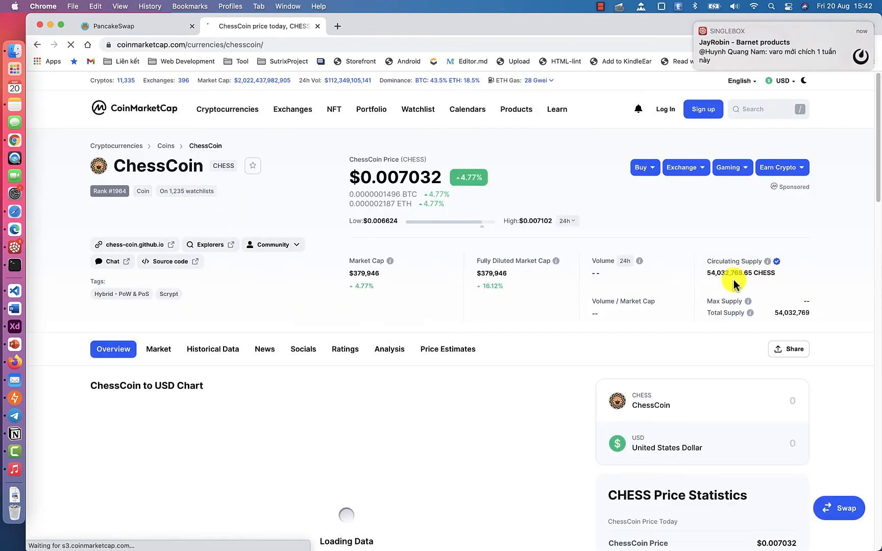
# Search the text of the ChessCoin page for "add", "contact" and "contract"
pyautogui.scroll(-3, 586, 190)
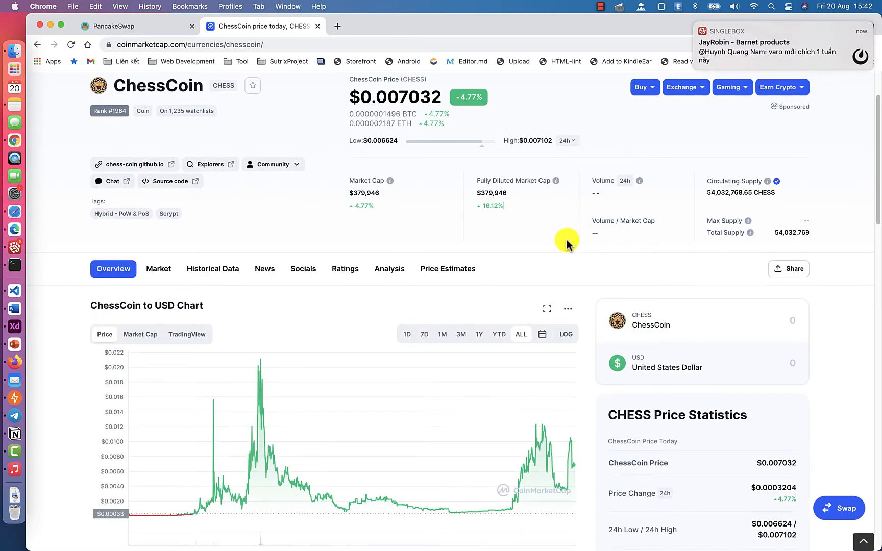
pyautogui.press('super+f')
pyautogui.write('add')
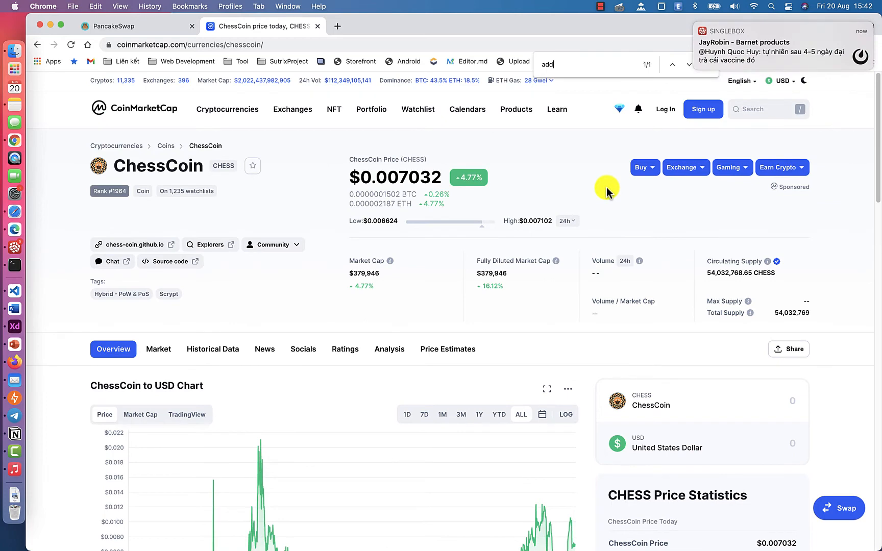
pyautogui.press('super+f')
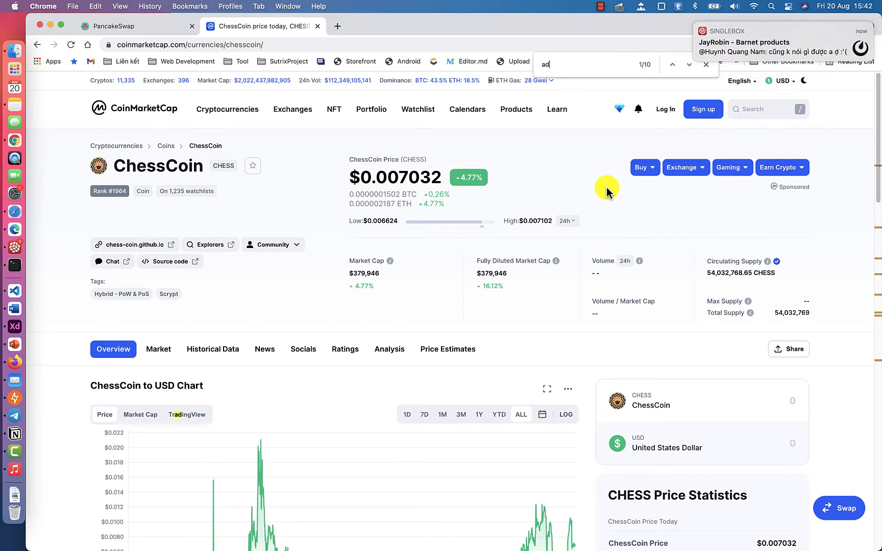
pyautogui.write('contact')
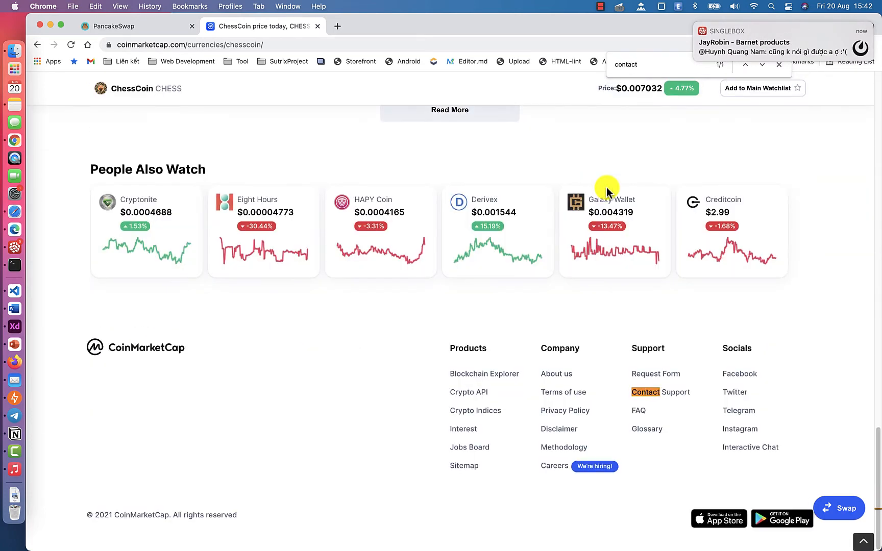
pyautogui.press('BackSpace')
pyautogui.press('BackSpace')
pyautogui.press('BackSpace')
pyautogui.write('ract')
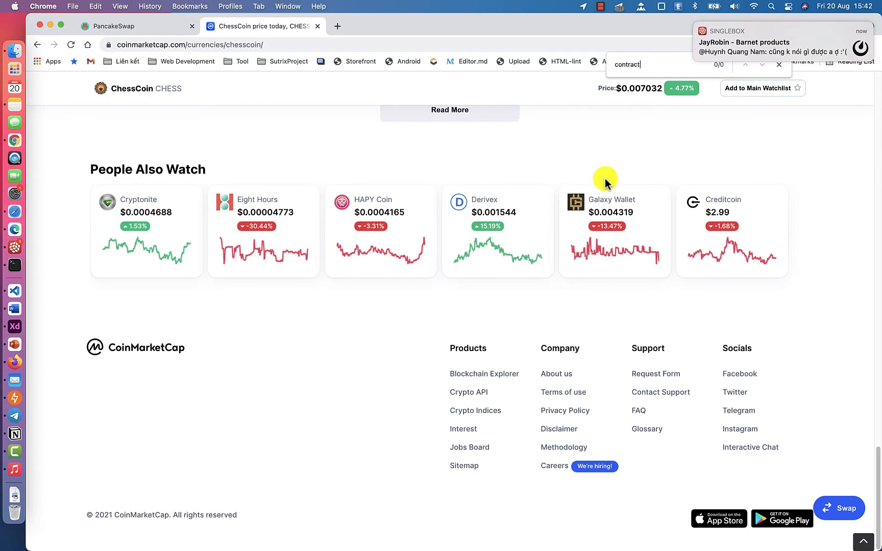
# Examine the ChessCoin page's buy and exchange options, price data and market listings for a token contract address
pyautogui.scroll(10, 515, 151)
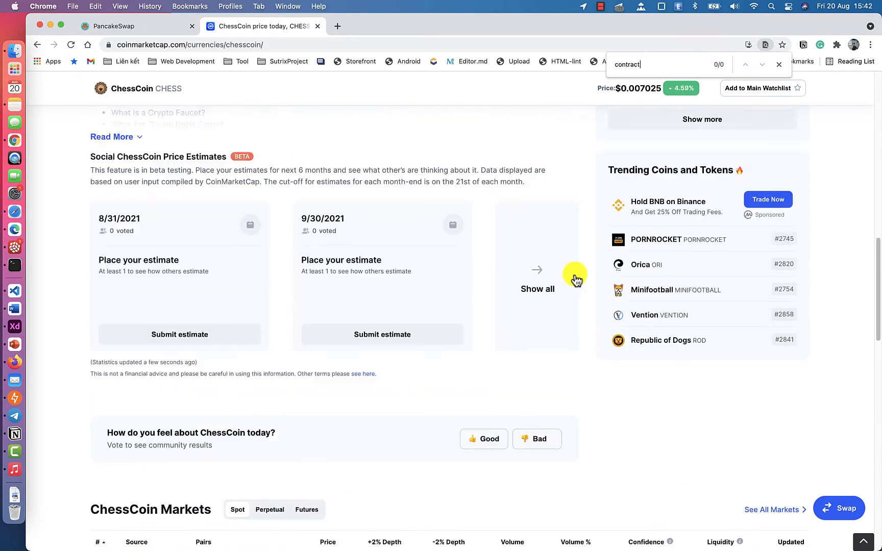
pyautogui.scroll(15, 595, 304)
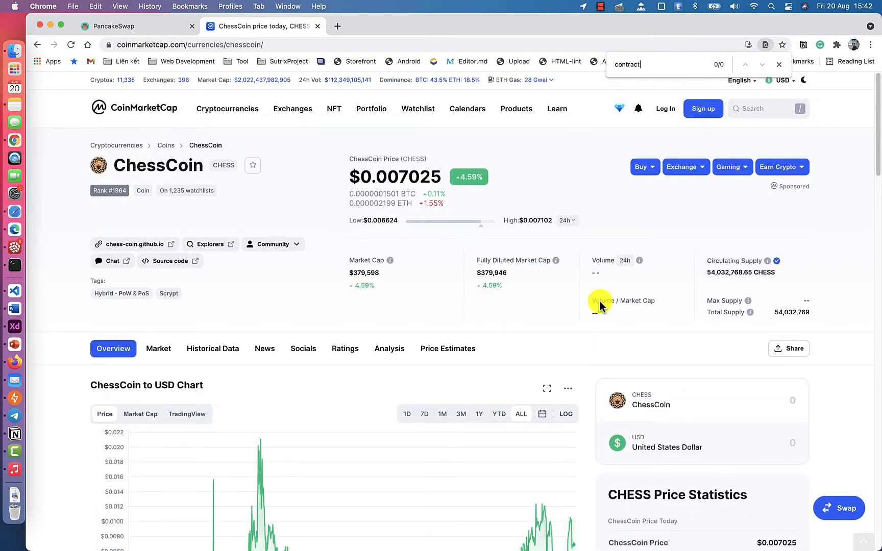
pyautogui.click(645, 166)
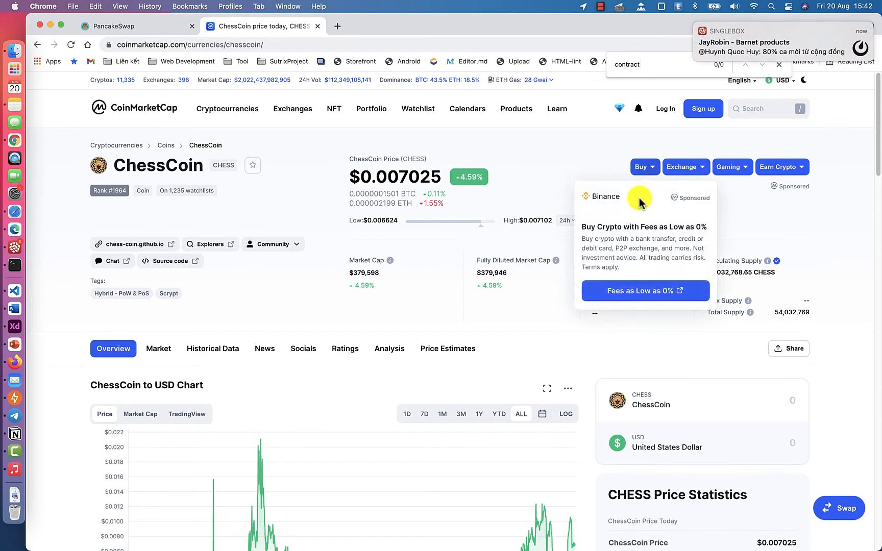
pyautogui.moveTo(684, 168)
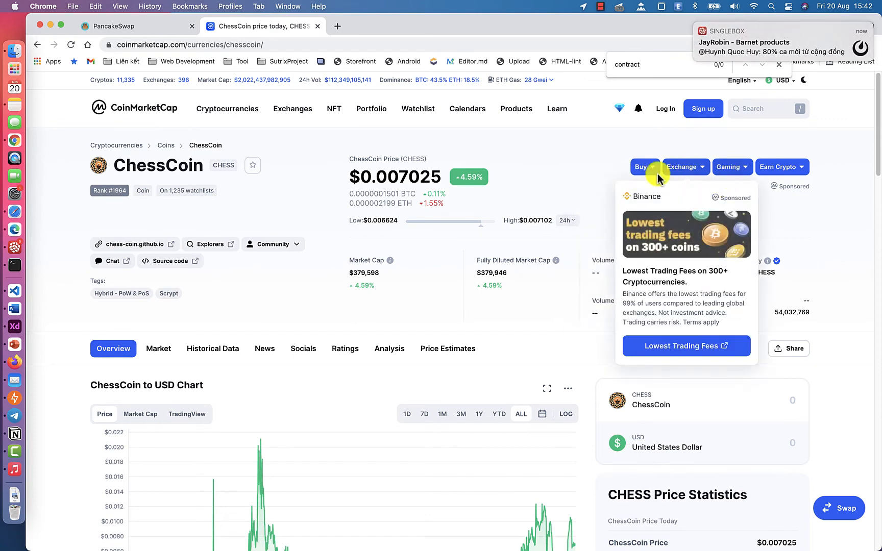
pyautogui.scroll(-6, 345, 275)
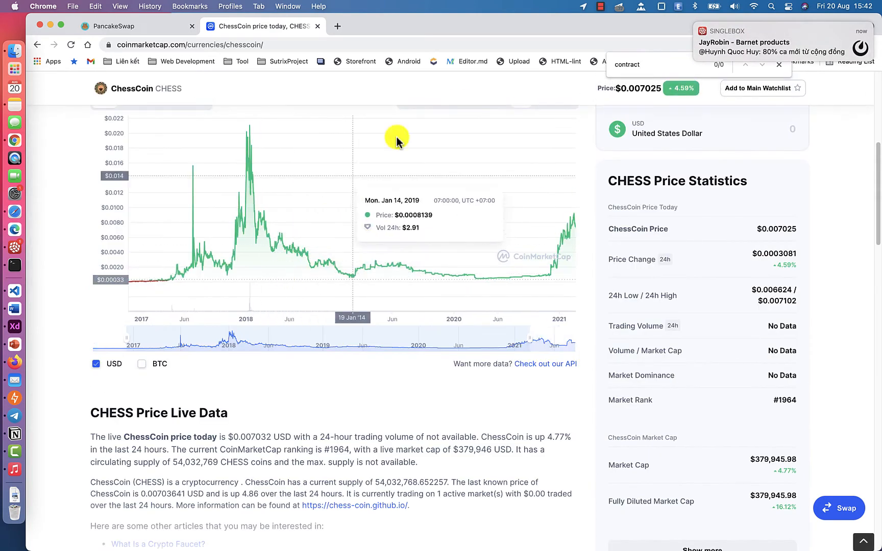
pyautogui.scroll(6, 634, 211)
pyautogui.scroll(-6, 100, 247)
pyautogui.scroll(-14, 181, 421)
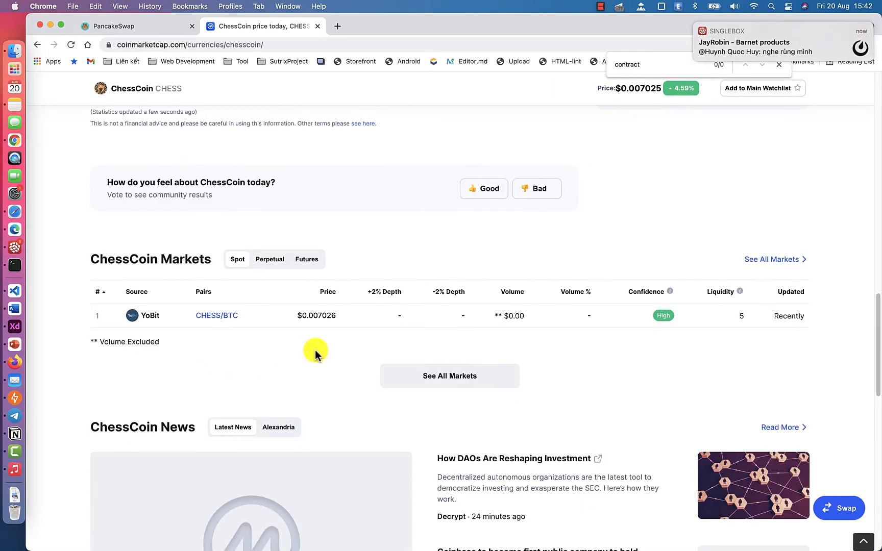
# Return to the Google results for "chess token" and examine the Chess Coin page on CoinGecko
pyautogui.press('super+bracketleft')
pyautogui.press('super+bracketleft')
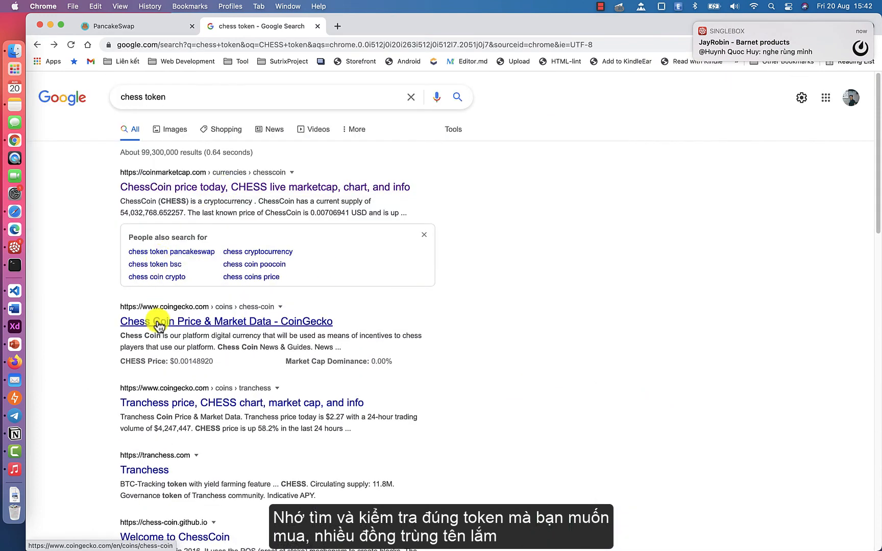
pyautogui.click(159, 325)
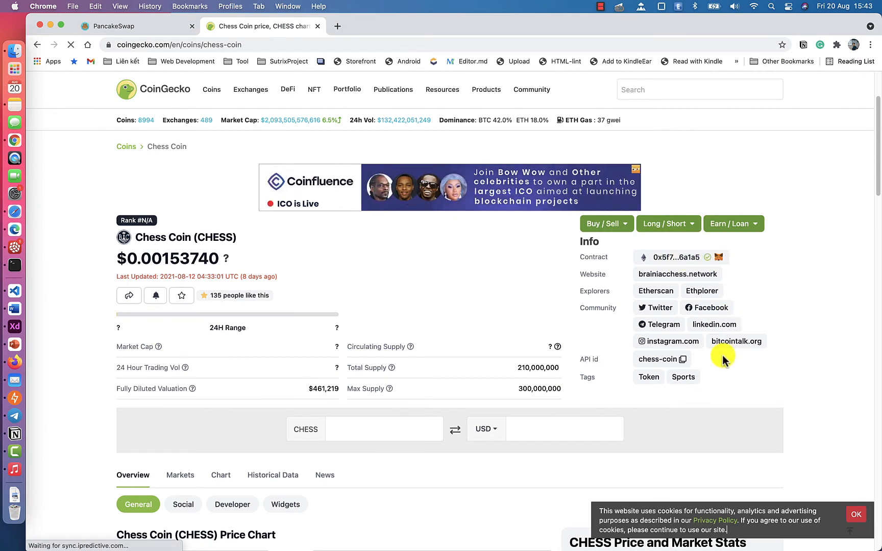
pyautogui.scroll(-2, 302, 254)
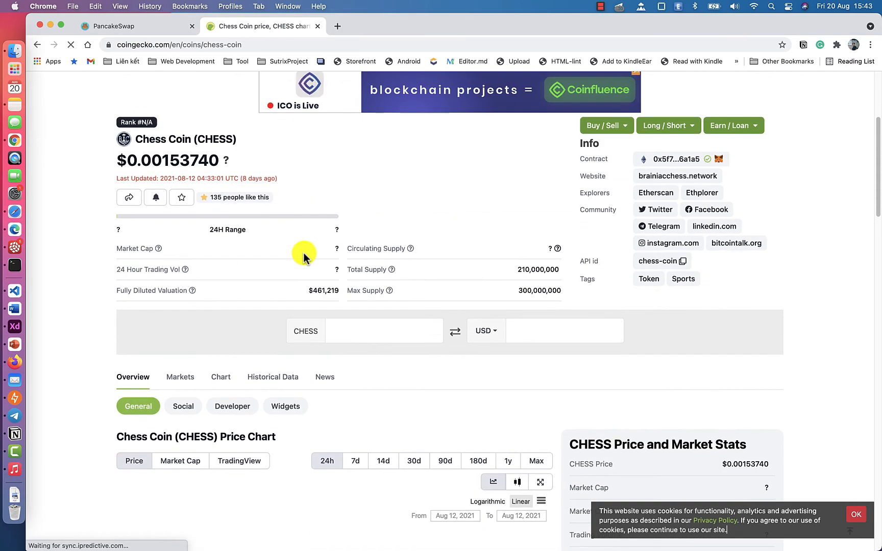
# Go back to the search results, open the Tranchess page on CoinGecko and copy the token's contract address
pyautogui.press('super+bracketleft')
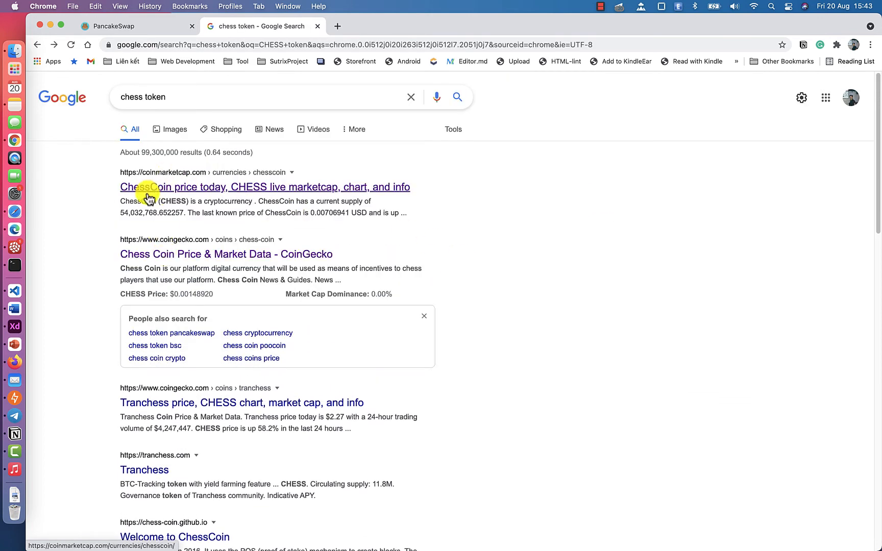
pyautogui.click(184, 406)
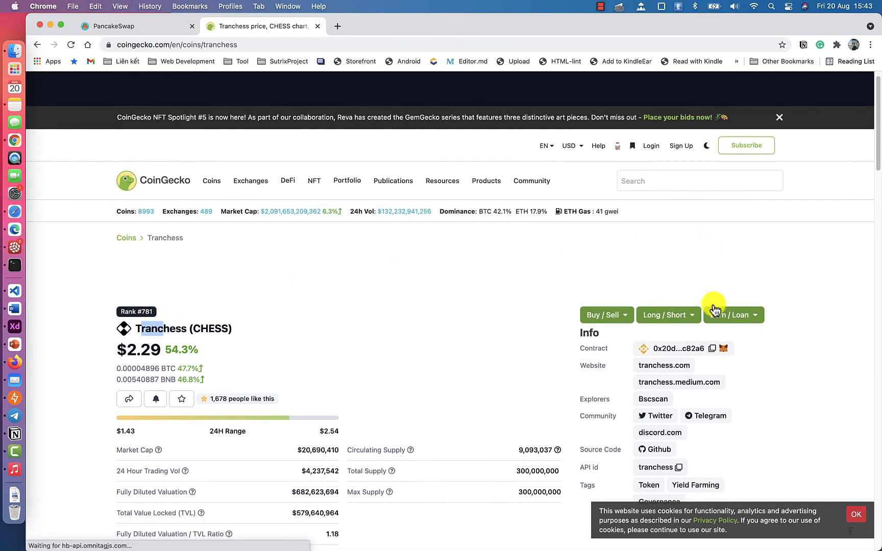
pyautogui.click(702, 344)
# In PancakeSwap's token selector, replace the searched address with 0x20de22029ab63cf9A7Cf5fEB2b737Ca1eE4c82A6 and confirm the CHESS token
pyautogui.click(166, 25)
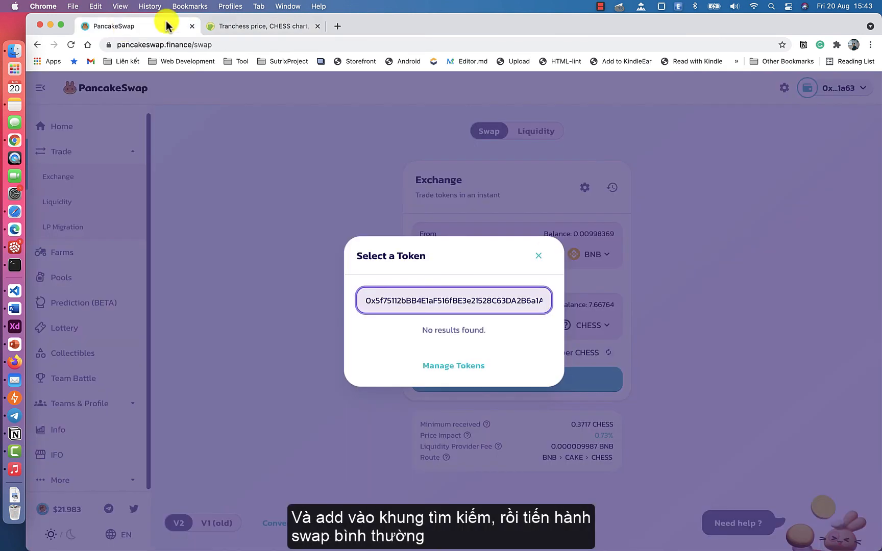
pyautogui.doubleClick(443, 298)
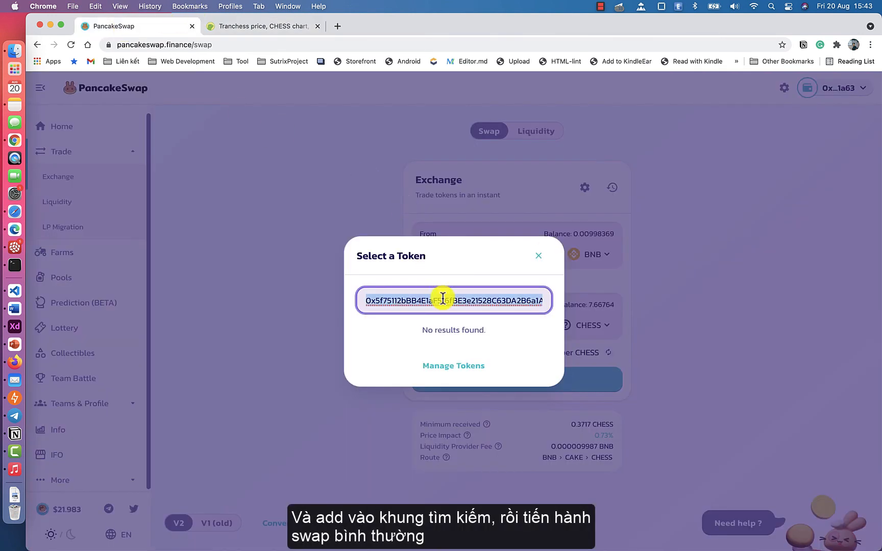
pyautogui.write('0x20de22029ab63cf9A7Cf5fEB2b737Ca1eE4c82A6')
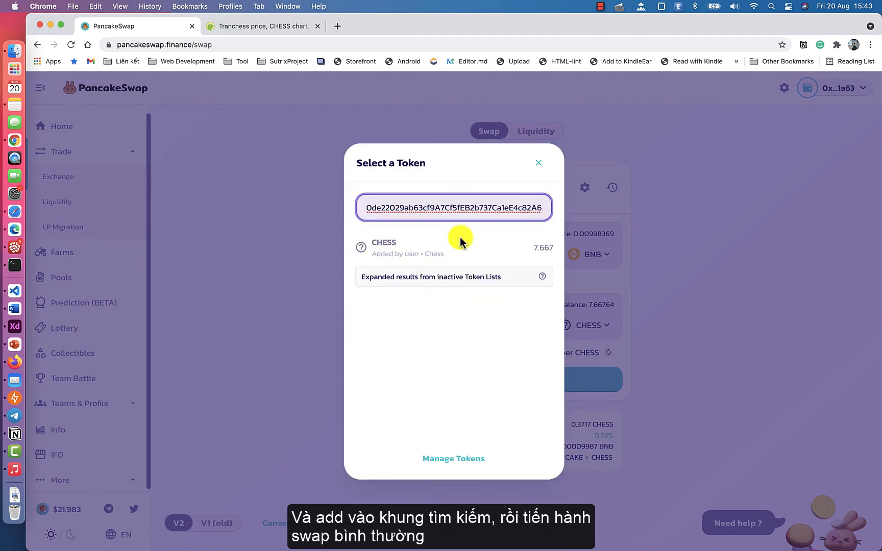
pyautogui.press('Return')
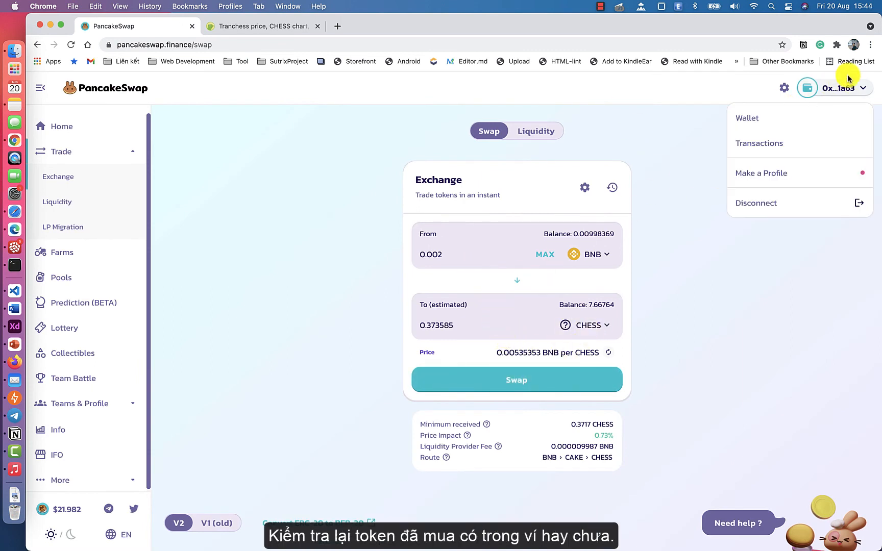
# Open MetaMask, check the account's assets for the purchased CHESS token and view its details
pyautogui.click(838, 49)
pyautogui.click(726, 141)
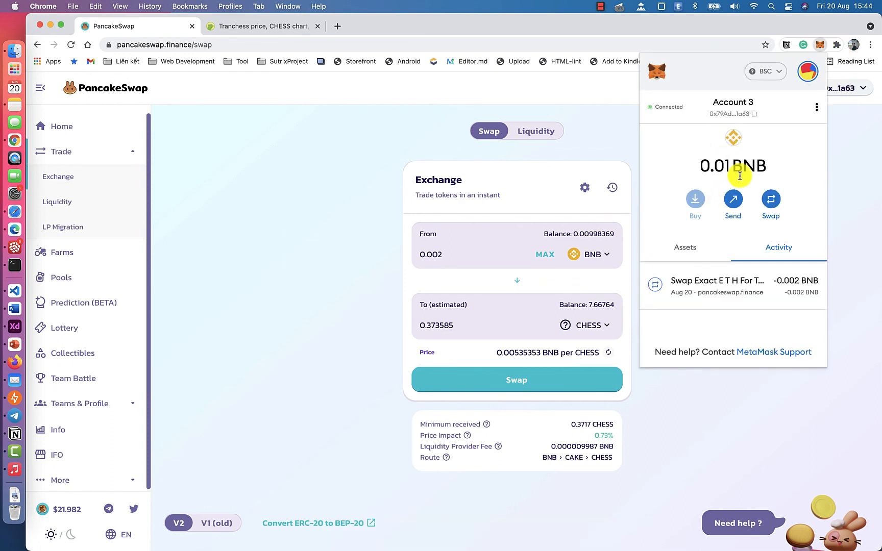
pyautogui.click(689, 252)
pyautogui.scroll(-2, 693, 235)
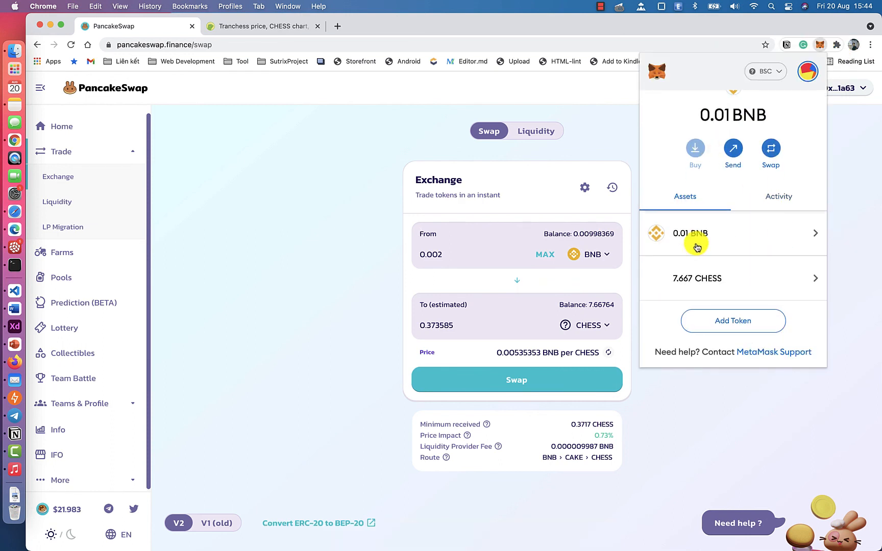
pyautogui.click(690, 290)
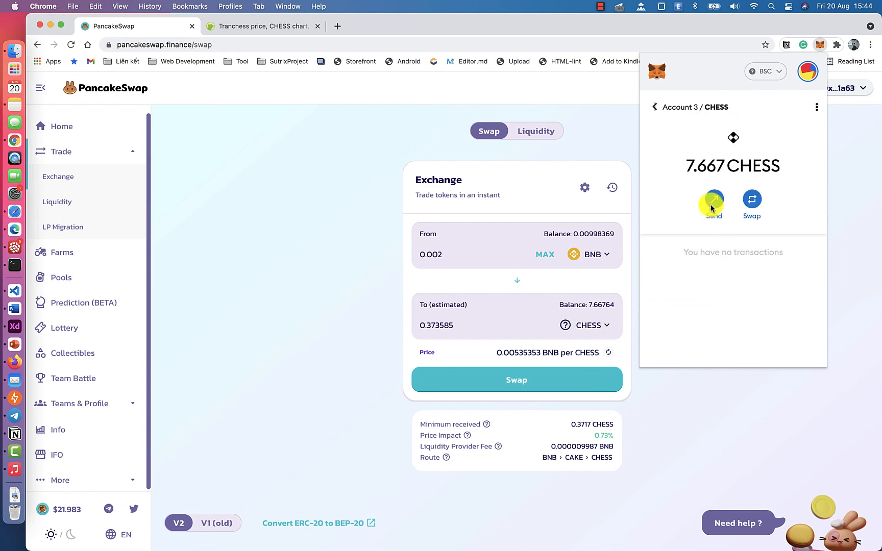